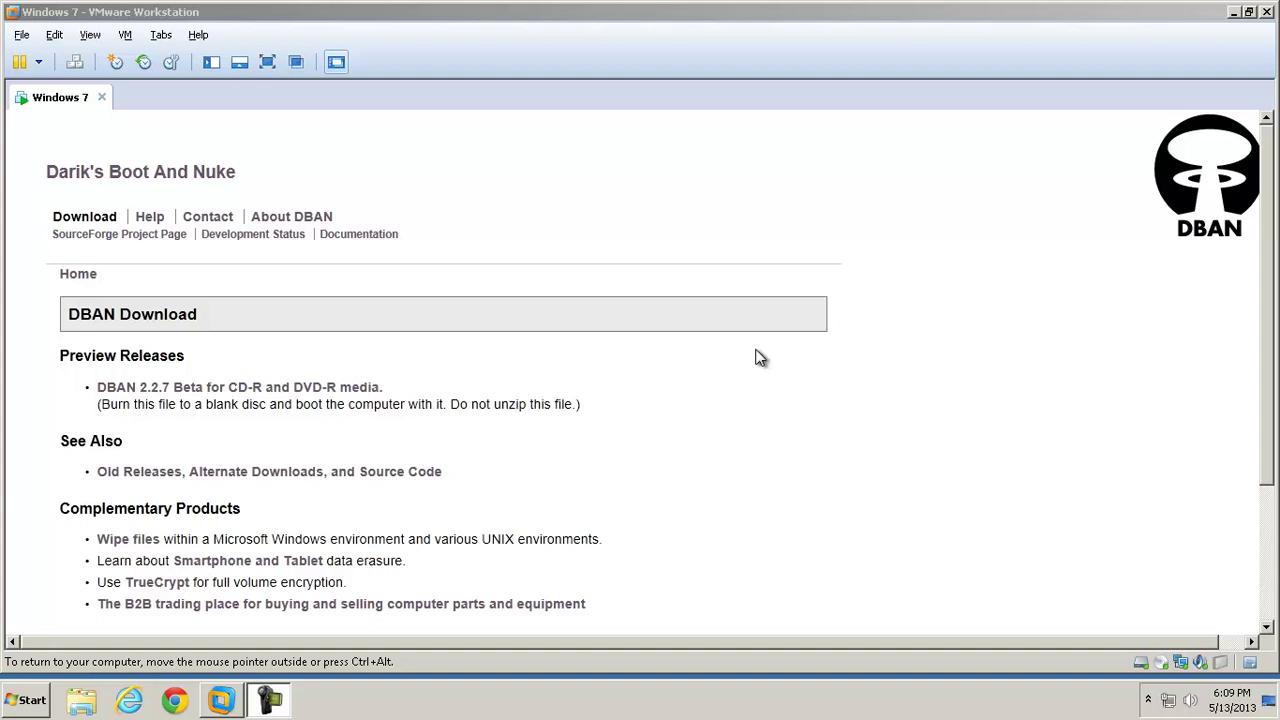
# Step: Focus the virtual machine window, switch it to full screen, then restore the normal window
pyautogui.click(972, 136)
pyautogui.click(270, 68)
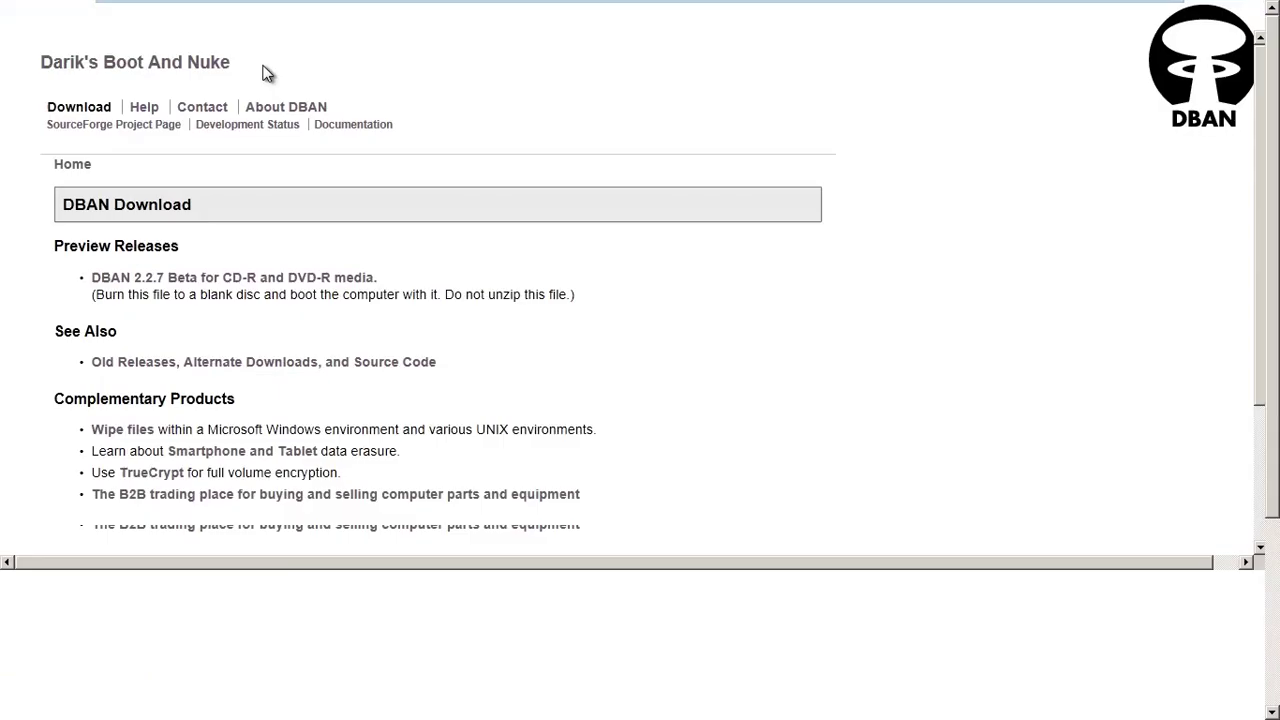
pyautogui.moveTo(1057, 5)
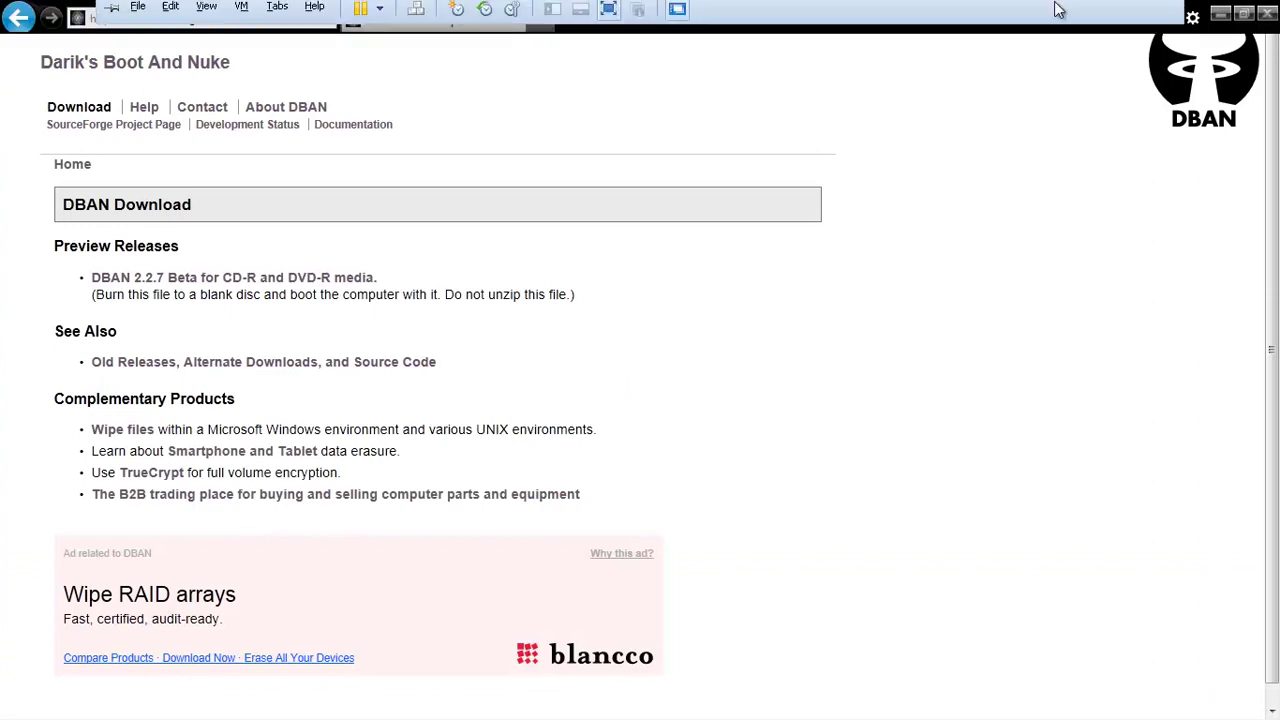
pyautogui.click(1137, 10)
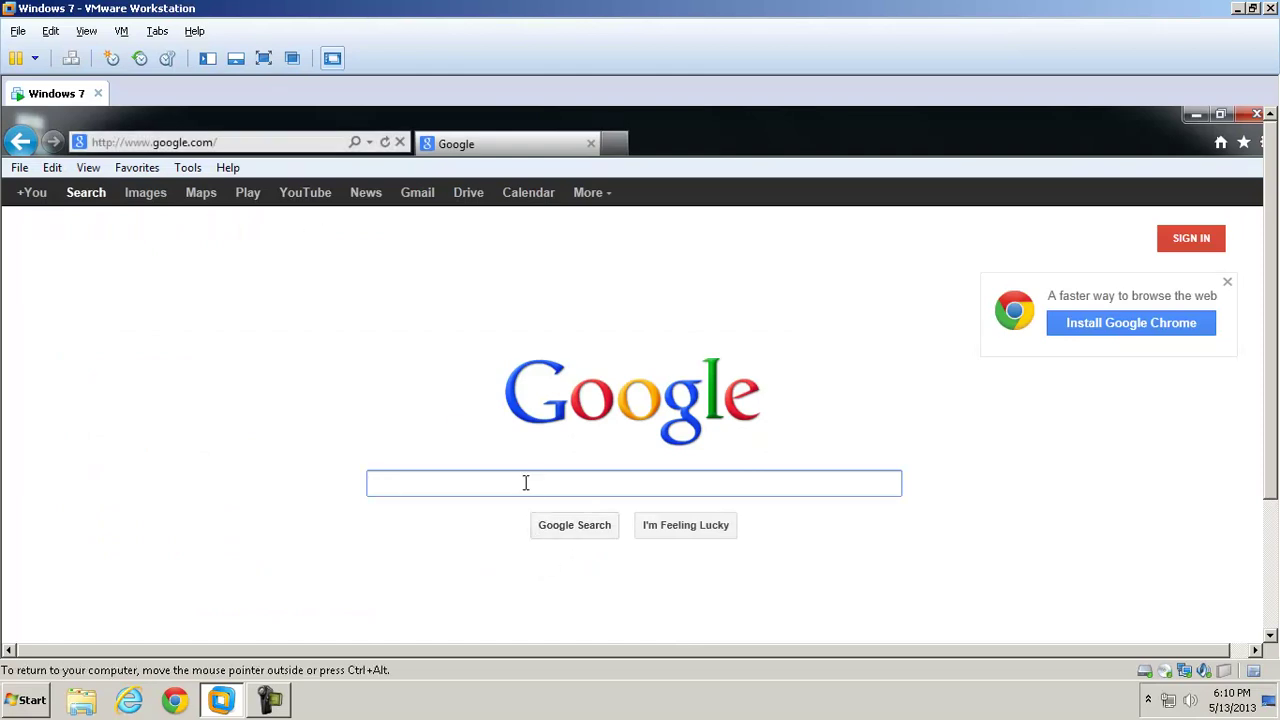
# Step: Search Google for darik's boot and nuke and start the DBAN 2.2.7 Beta CD/DVD download
pyautogui.write('darik')
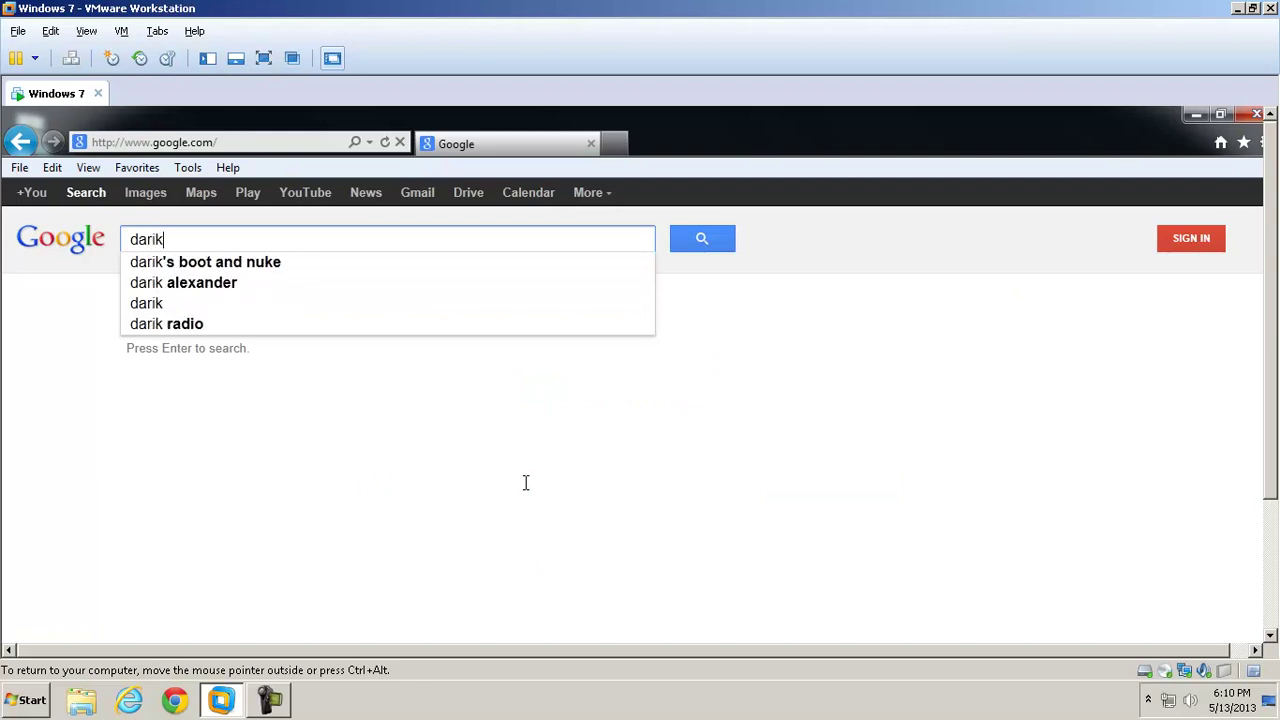
pyautogui.press('Down')
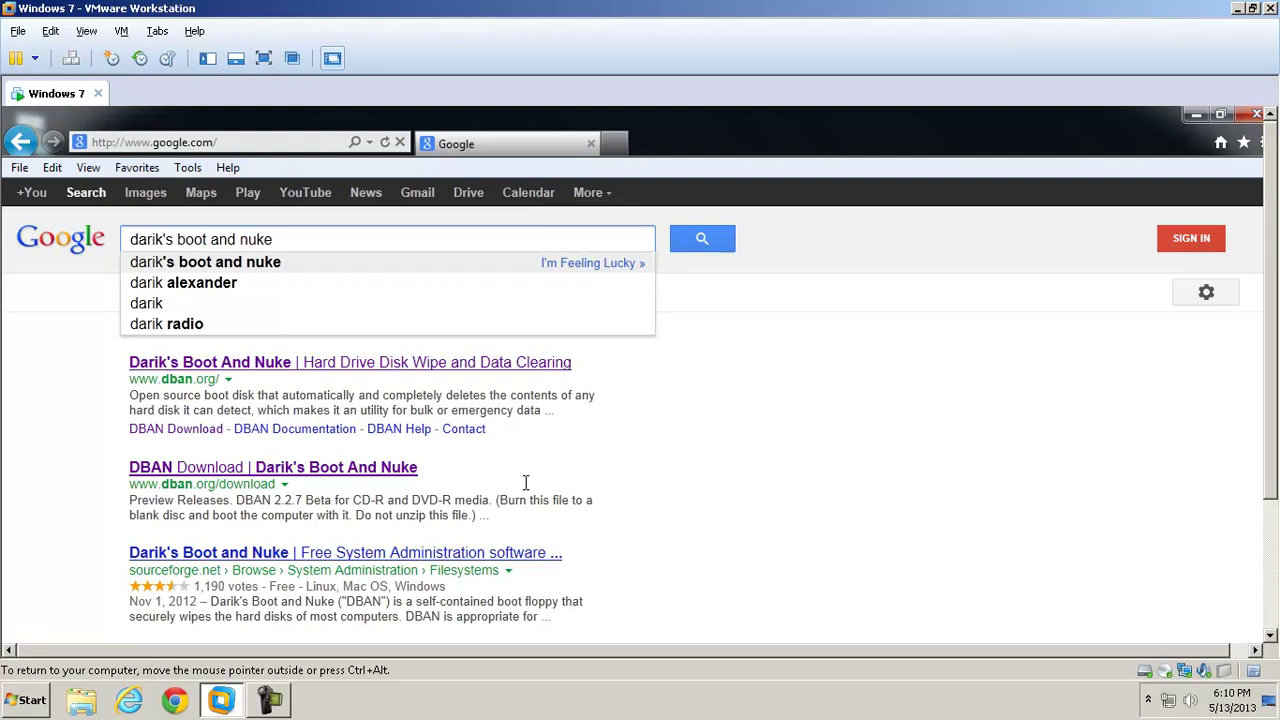
pyautogui.press('Return')
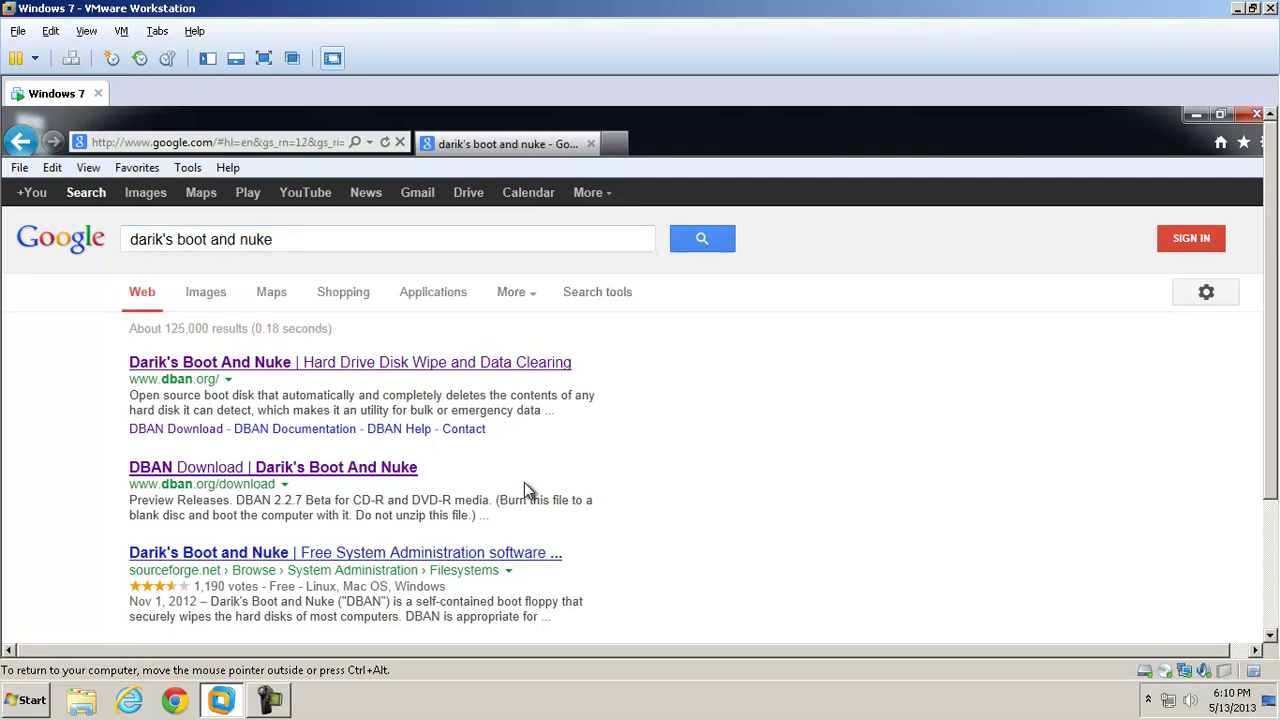
pyautogui.click(343, 469)
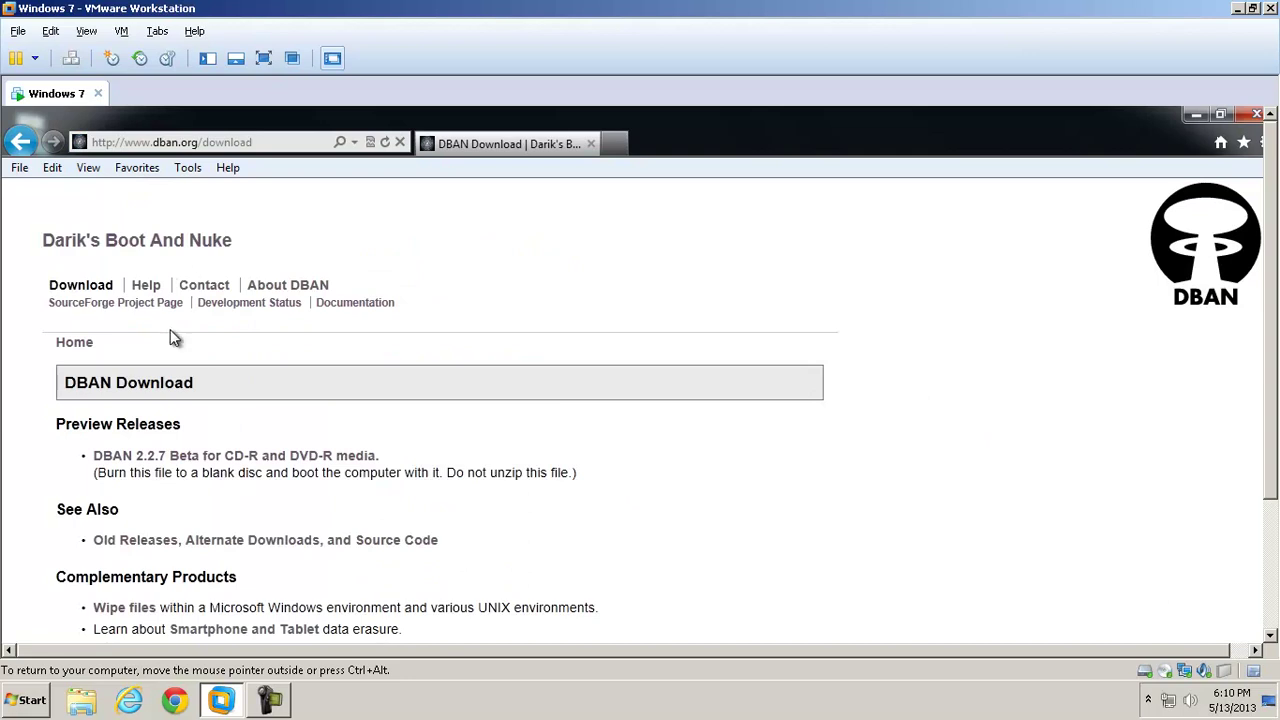
pyautogui.click(230, 458)
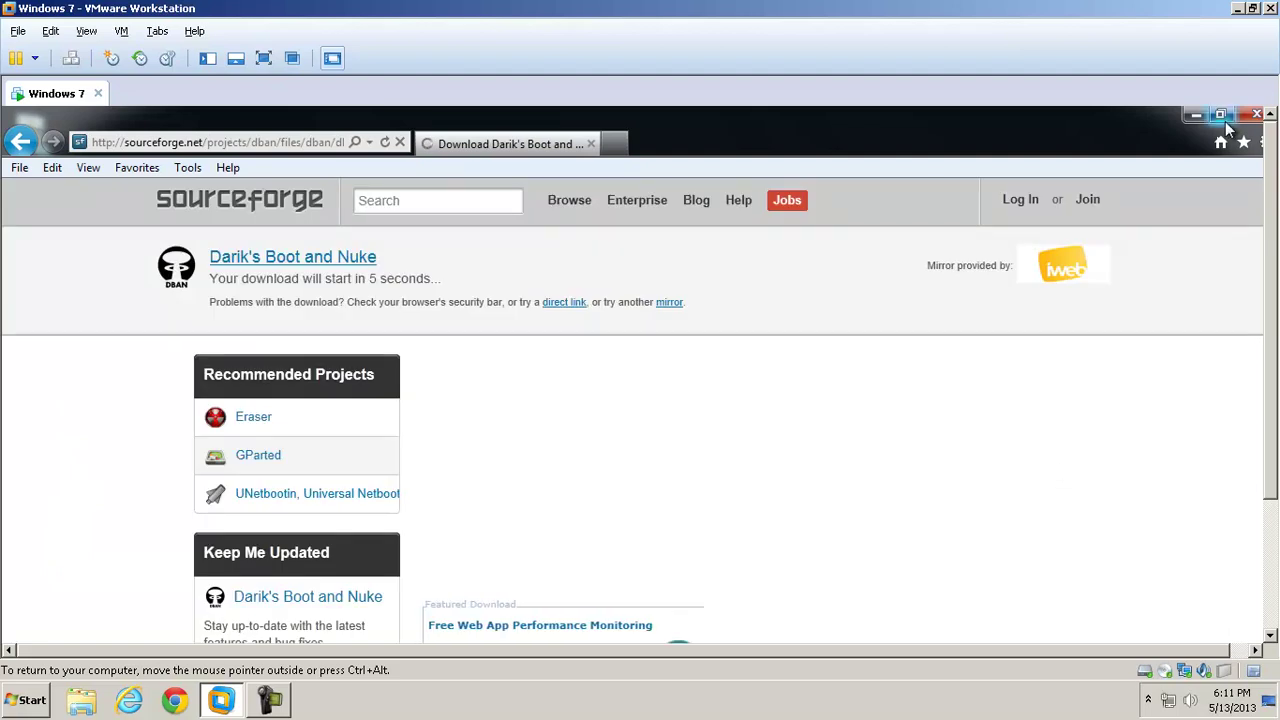
# Step: Minimize the browser, open reviews > Downloads, and select the dban-2.2.7_i586 image and ImgBurn shortcut
pyautogui.click(1196, 114)
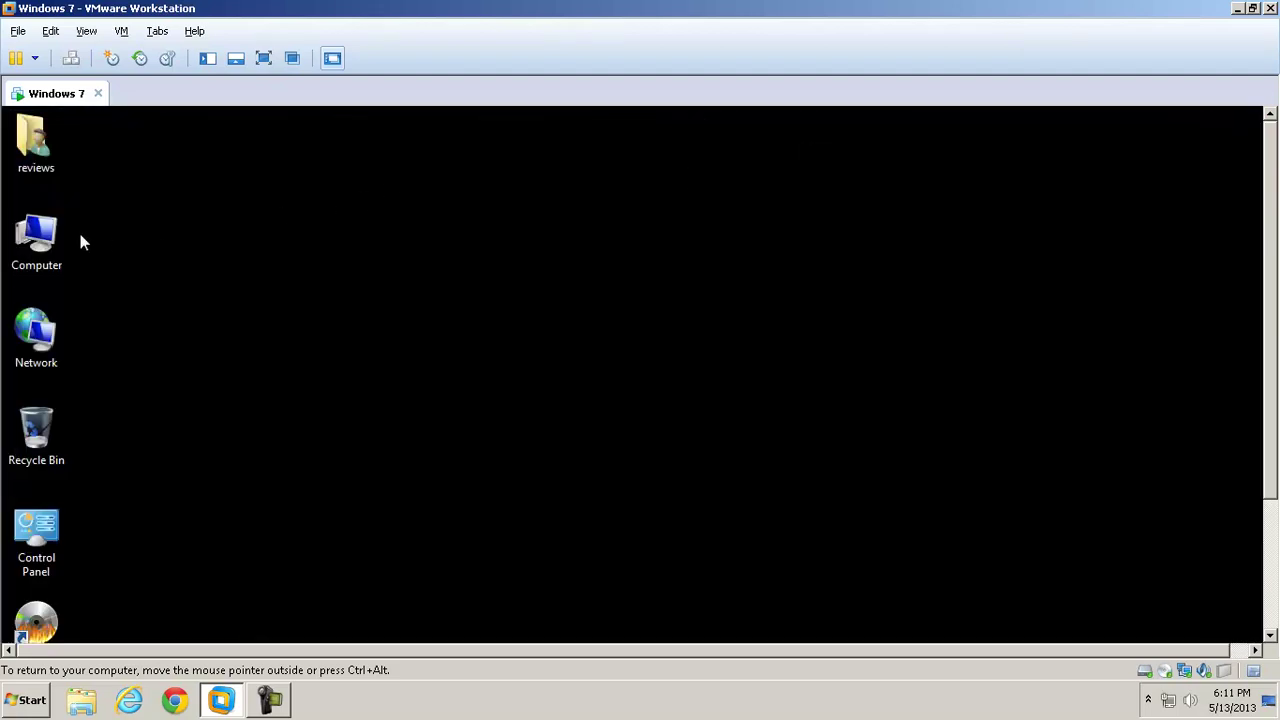
pyautogui.doubleClick(35, 142)
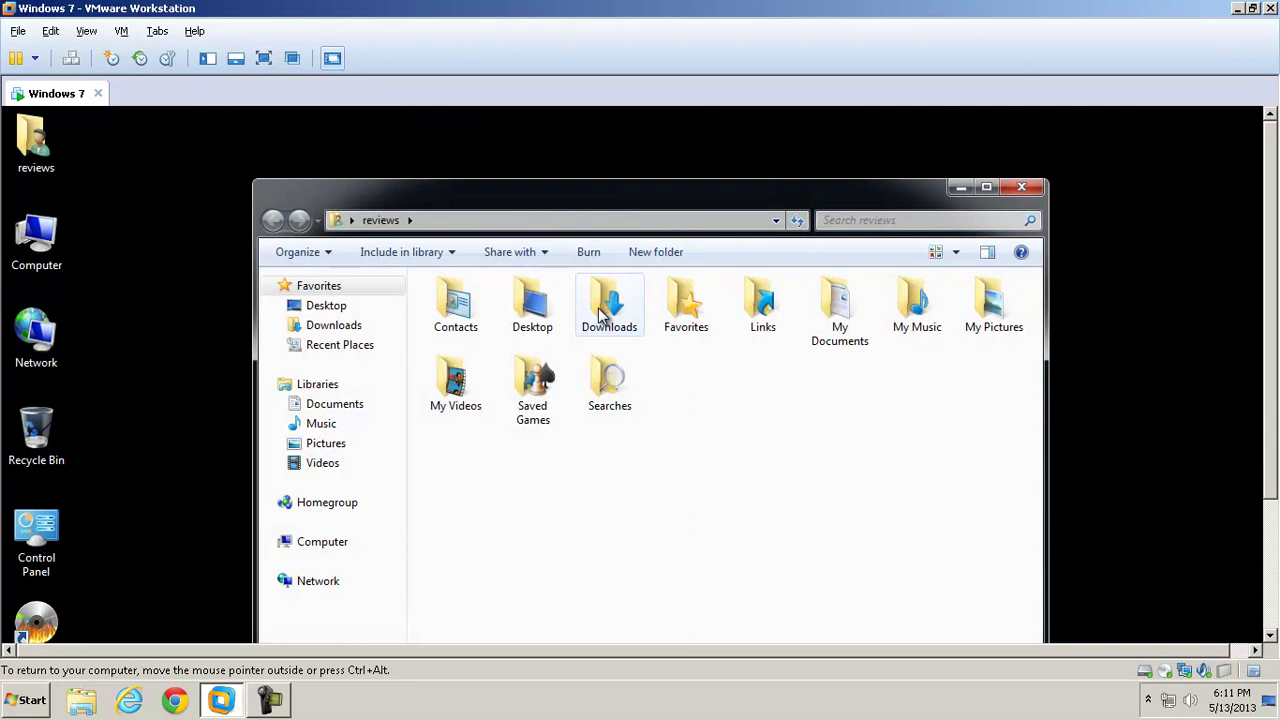
pyautogui.doubleClick(603, 305)
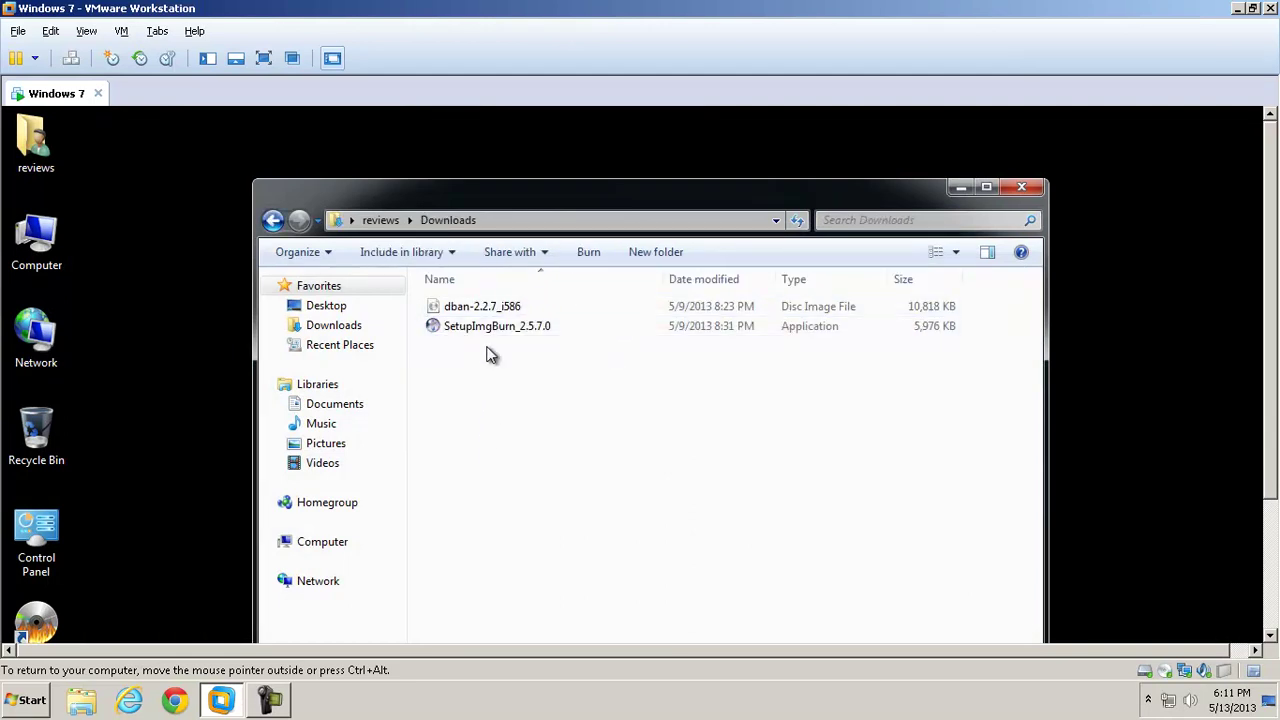
pyautogui.click(481, 309)
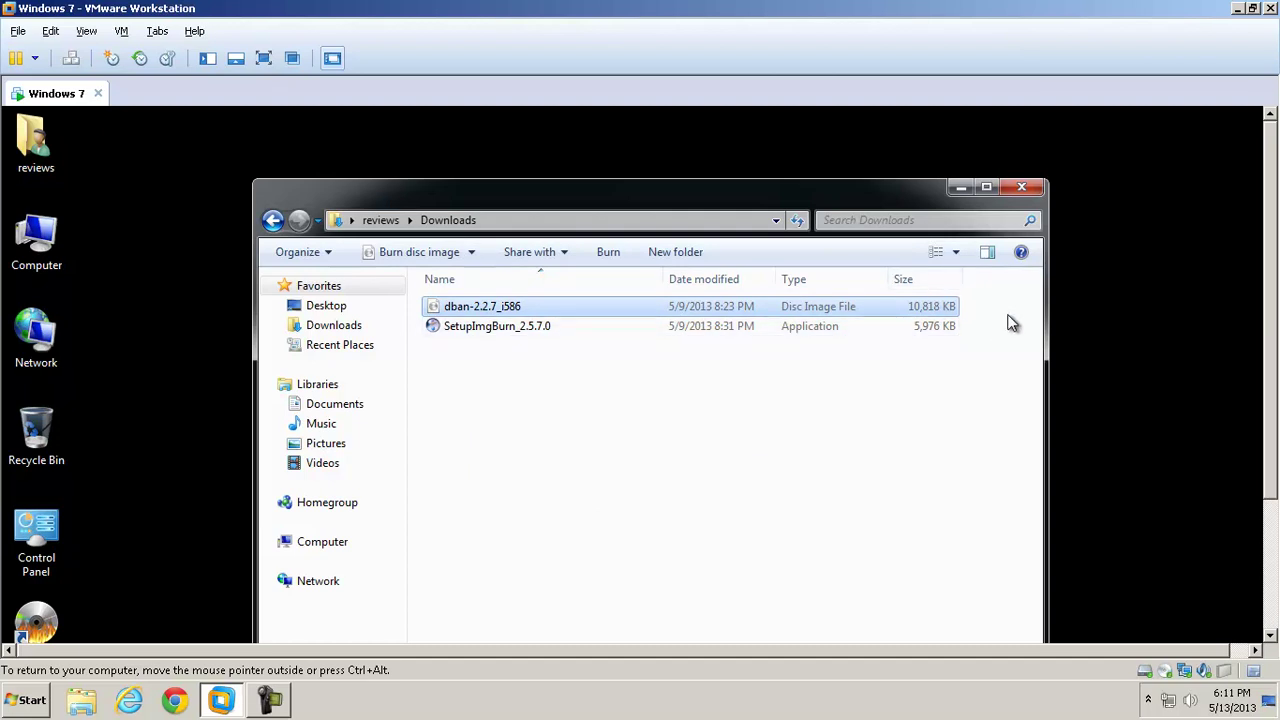
pyautogui.moveTo(1272, 216); pyautogui.dragTo(1270, 360)
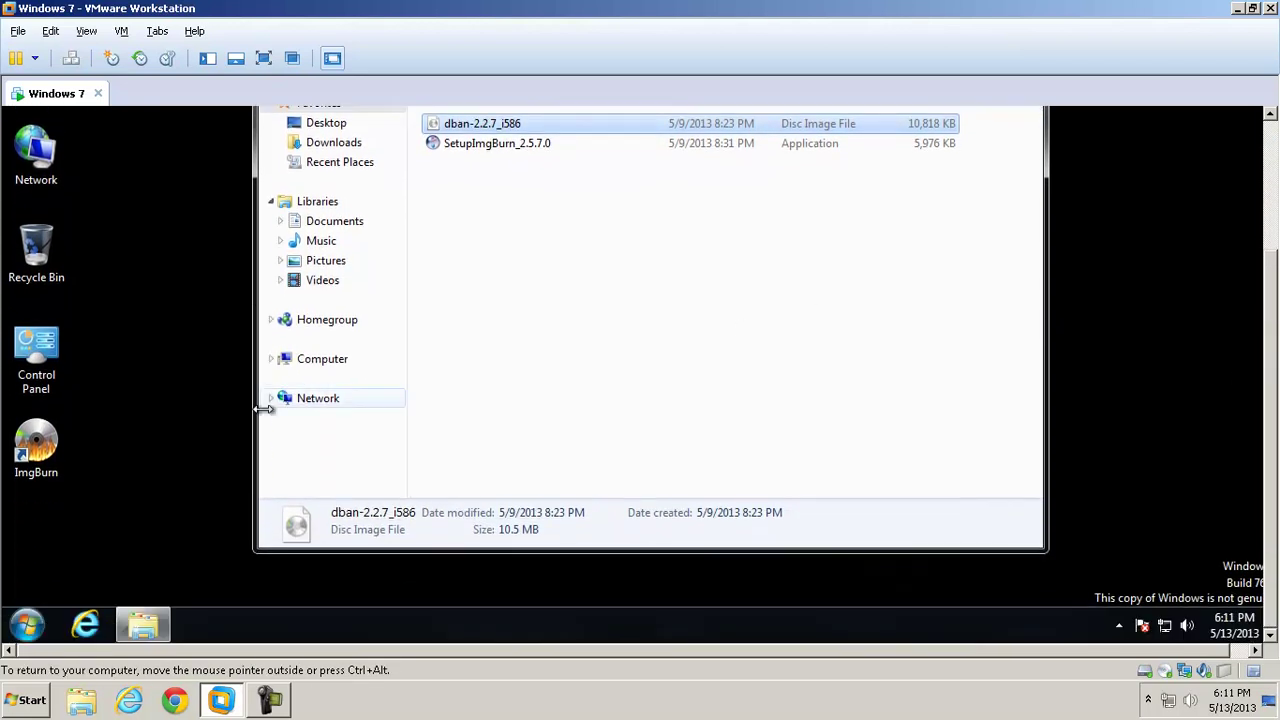
pyautogui.click(35, 468)
# Step: Restore the browser and navigate to filehippo.com
pyautogui.click(85, 625)
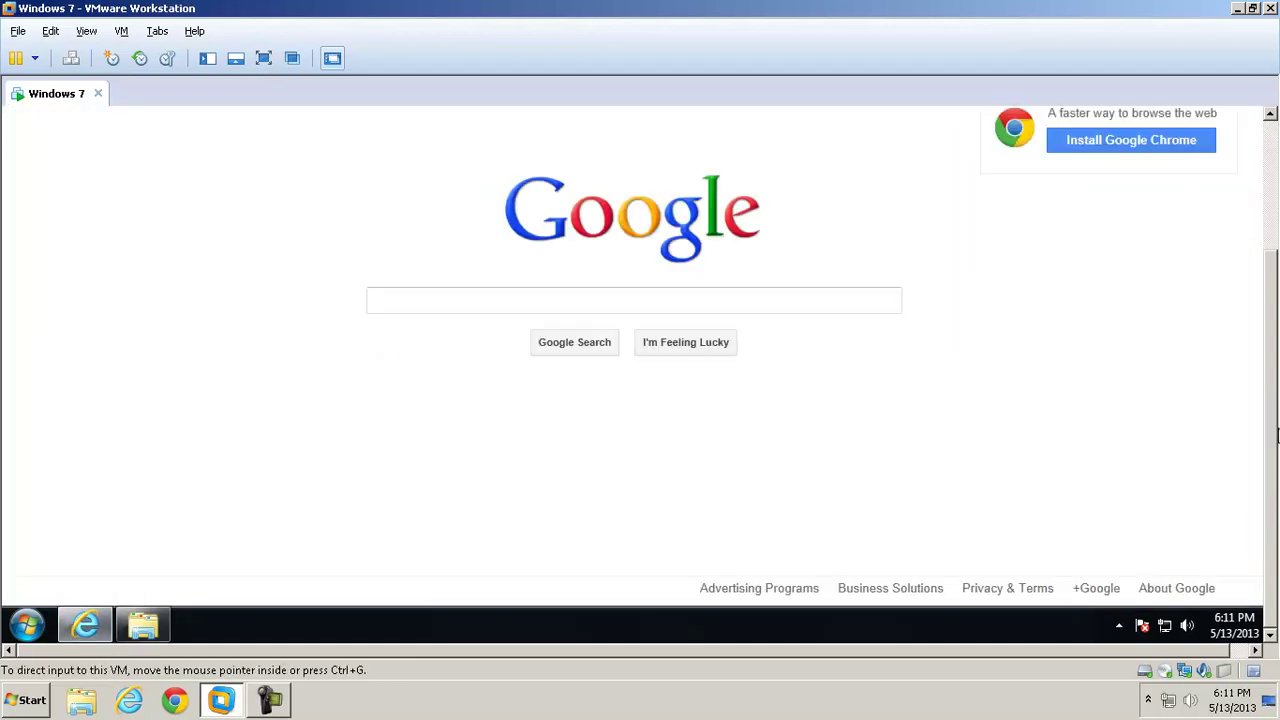
pyautogui.moveTo(1272, 430); pyautogui.dragTo(1265, 105)
pyautogui.click(186, 143)
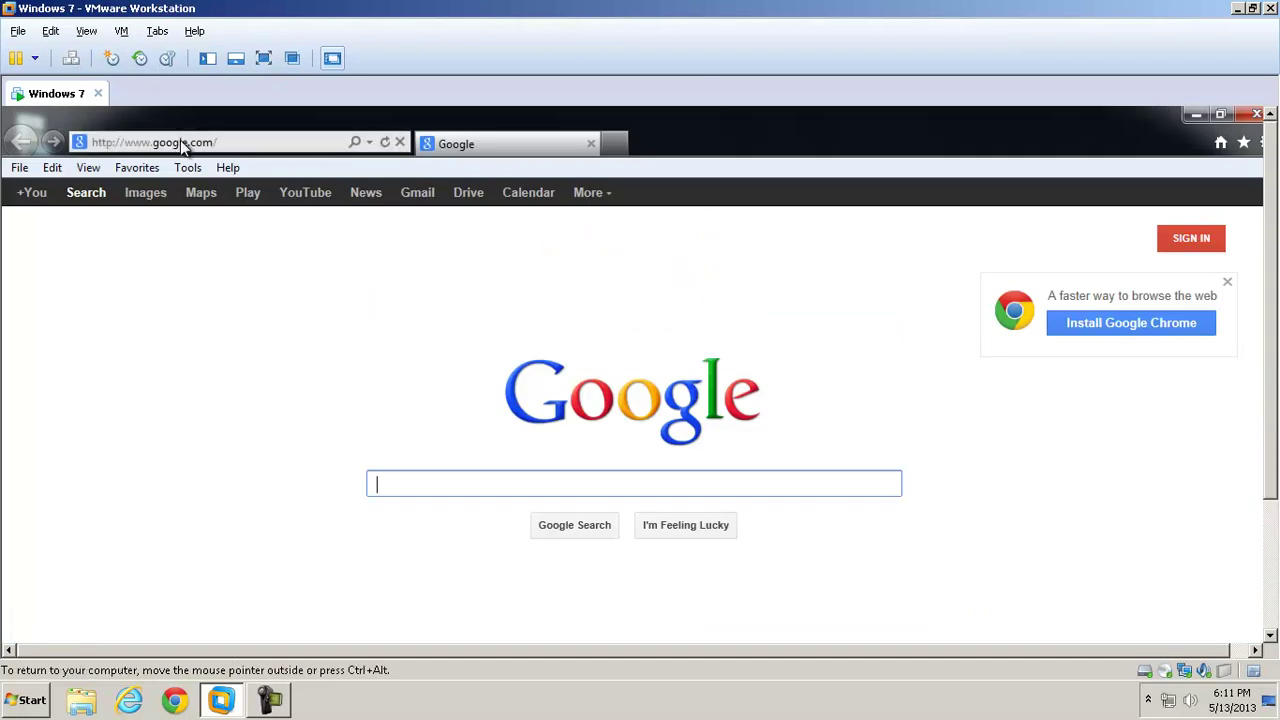
pyautogui.write('filehippo')
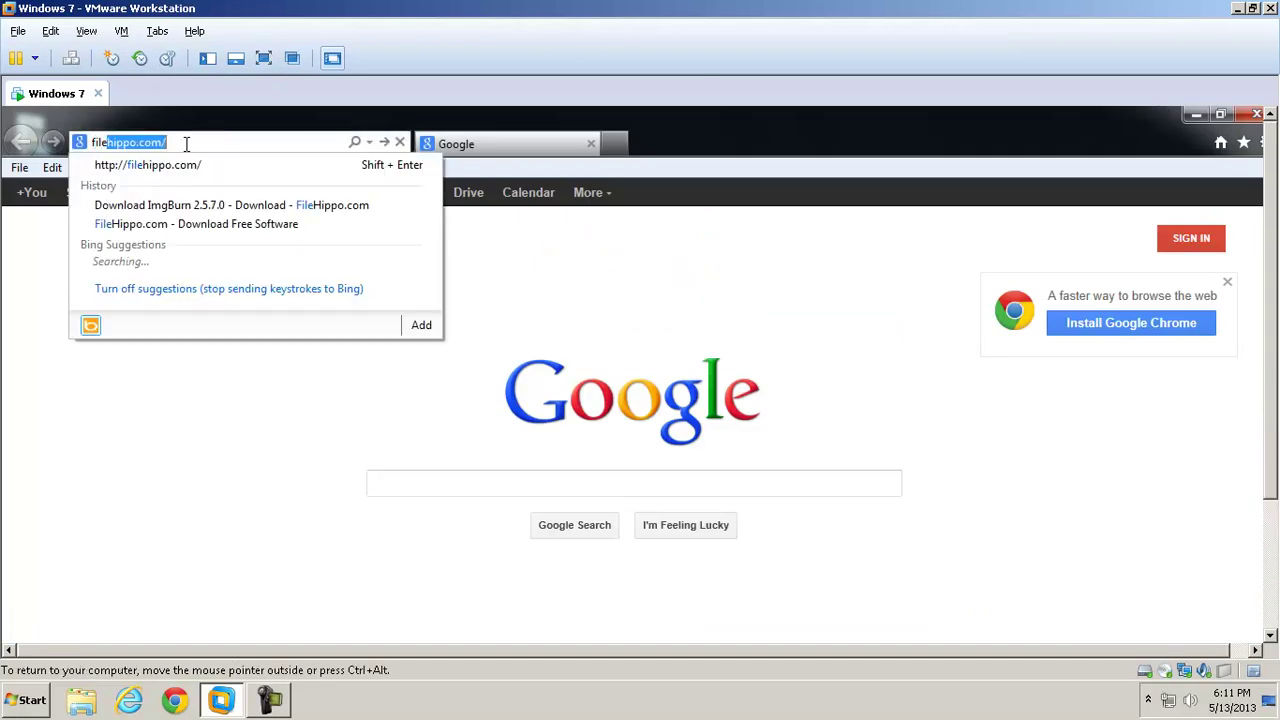
pyautogui.press('Return')
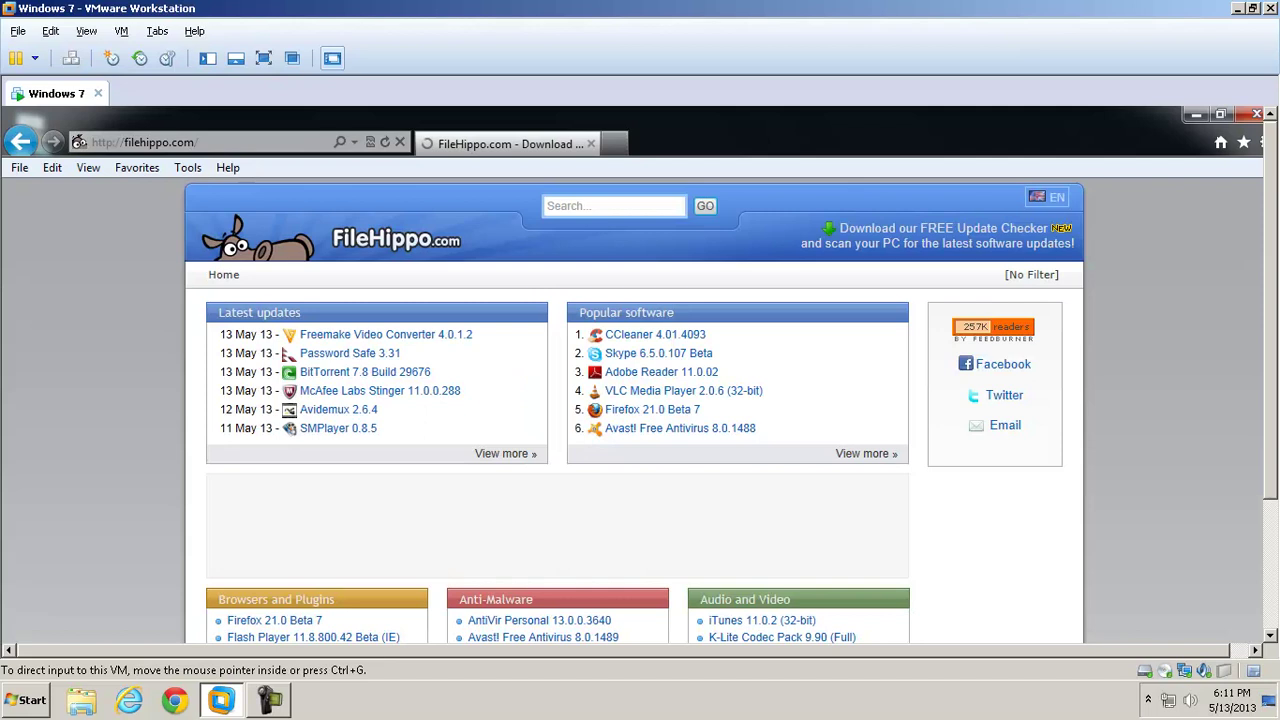
pyautogui.click(1270, 300)
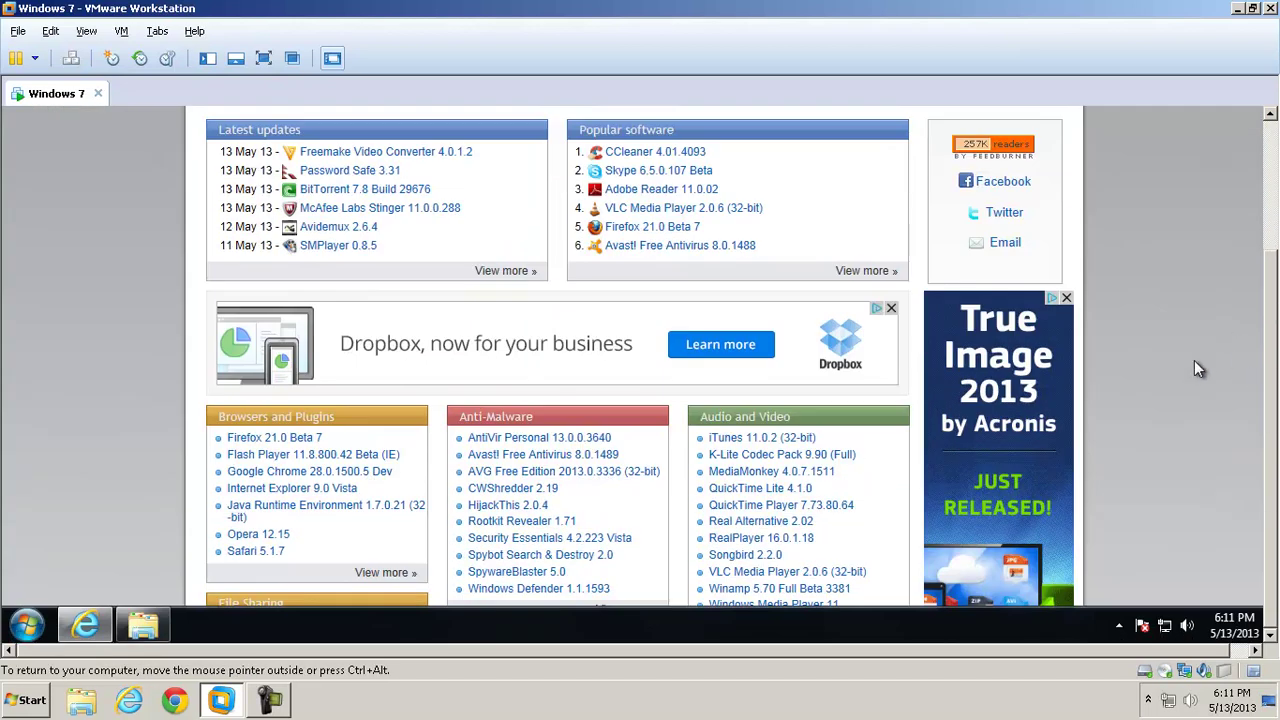
# Step: Enter and exit Unity mode, go full screen, and open FileHippo's ImgBurn download page
pyautogui.click(291, 59)
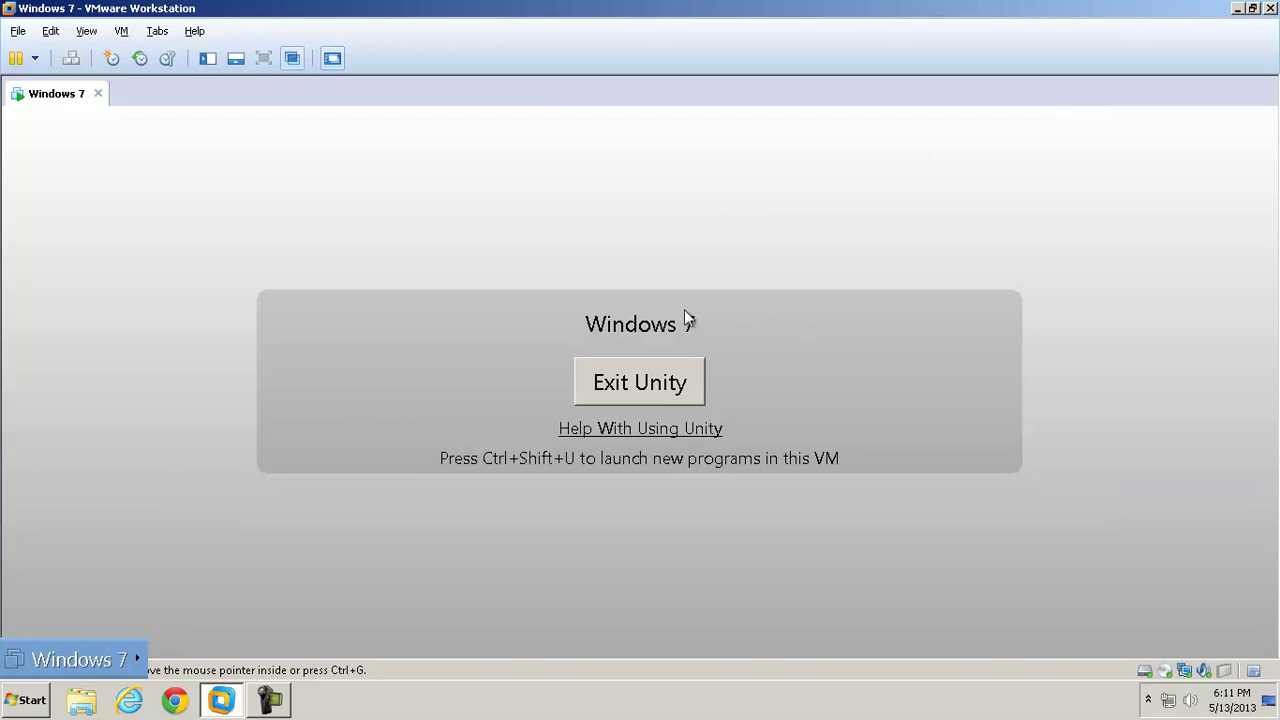
pyautogui.click(686, 400)
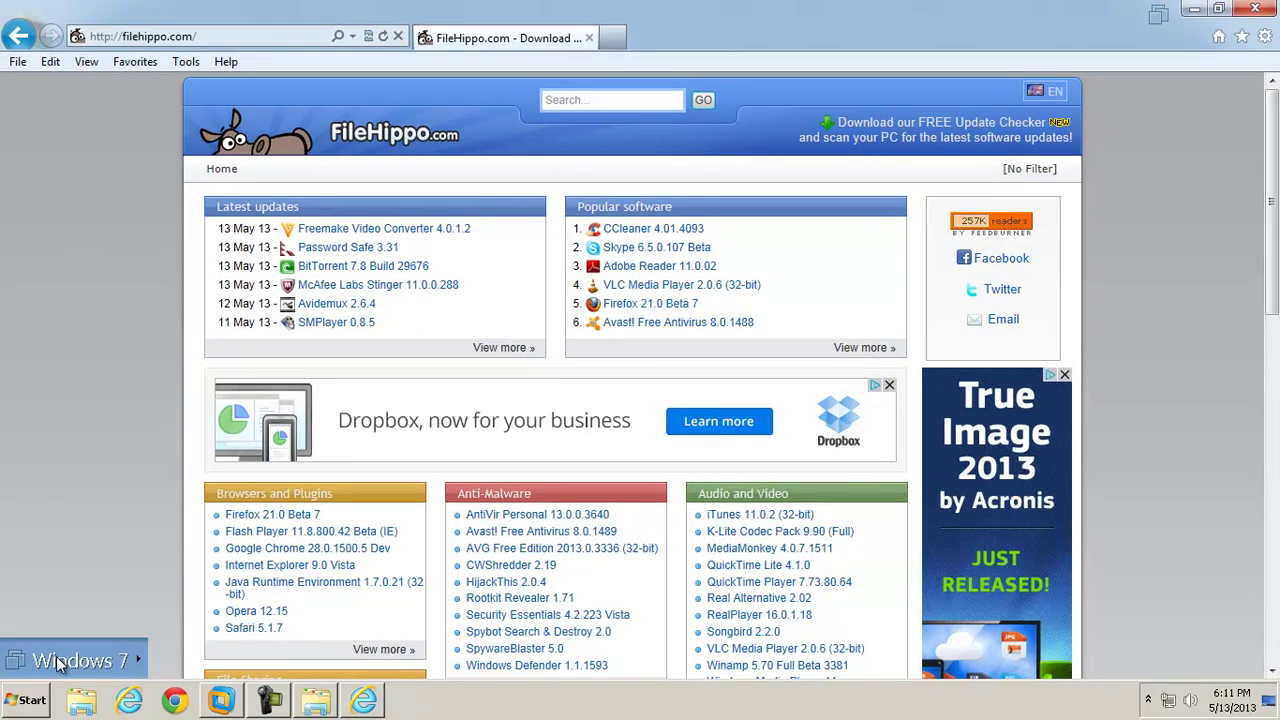
pyautogui.click(60, 663)
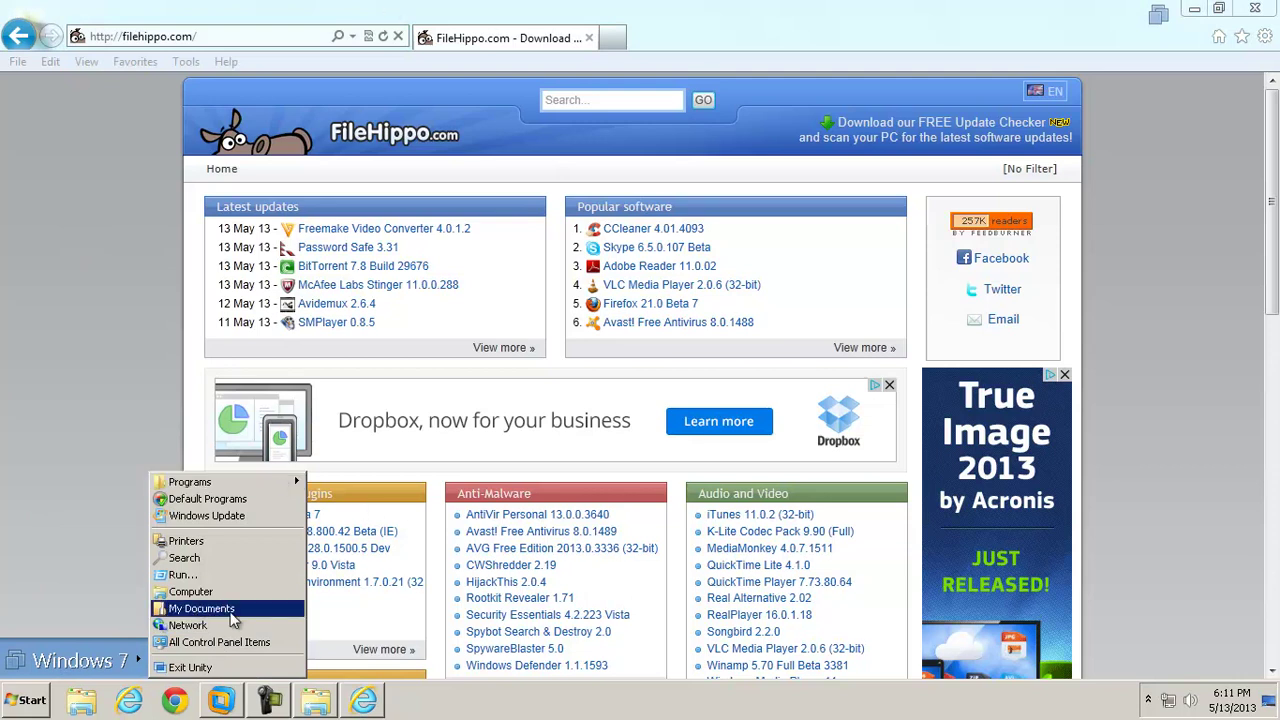
pyautogui.click(238, 666)
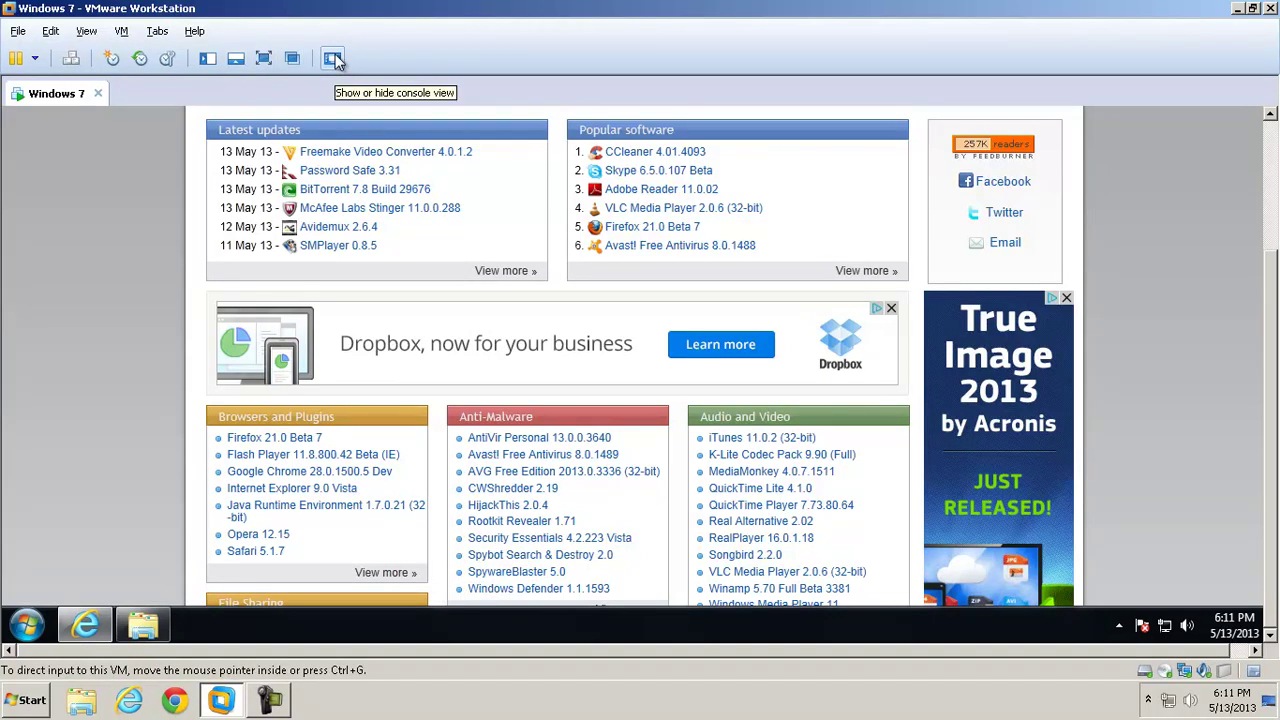
pyautogui.click(264, 58)
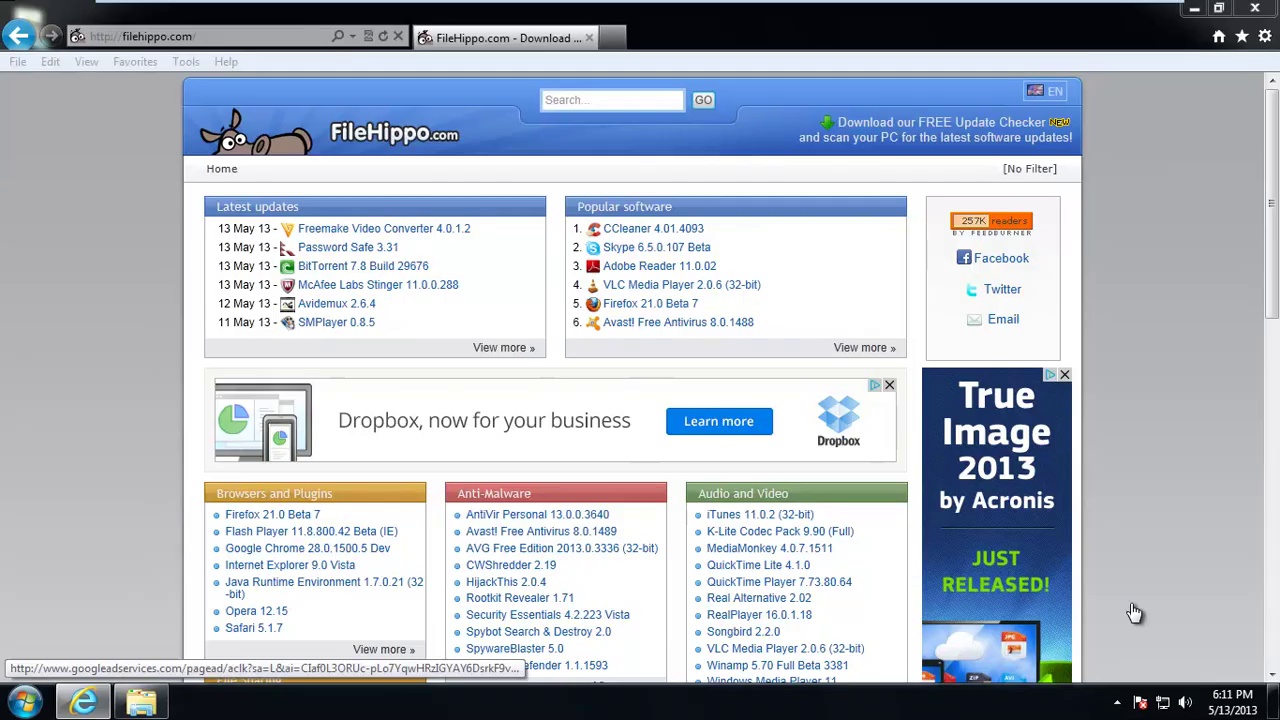
pyautogui.moveTo(1272, 230); pyautogui.dragTo(1179, 395)
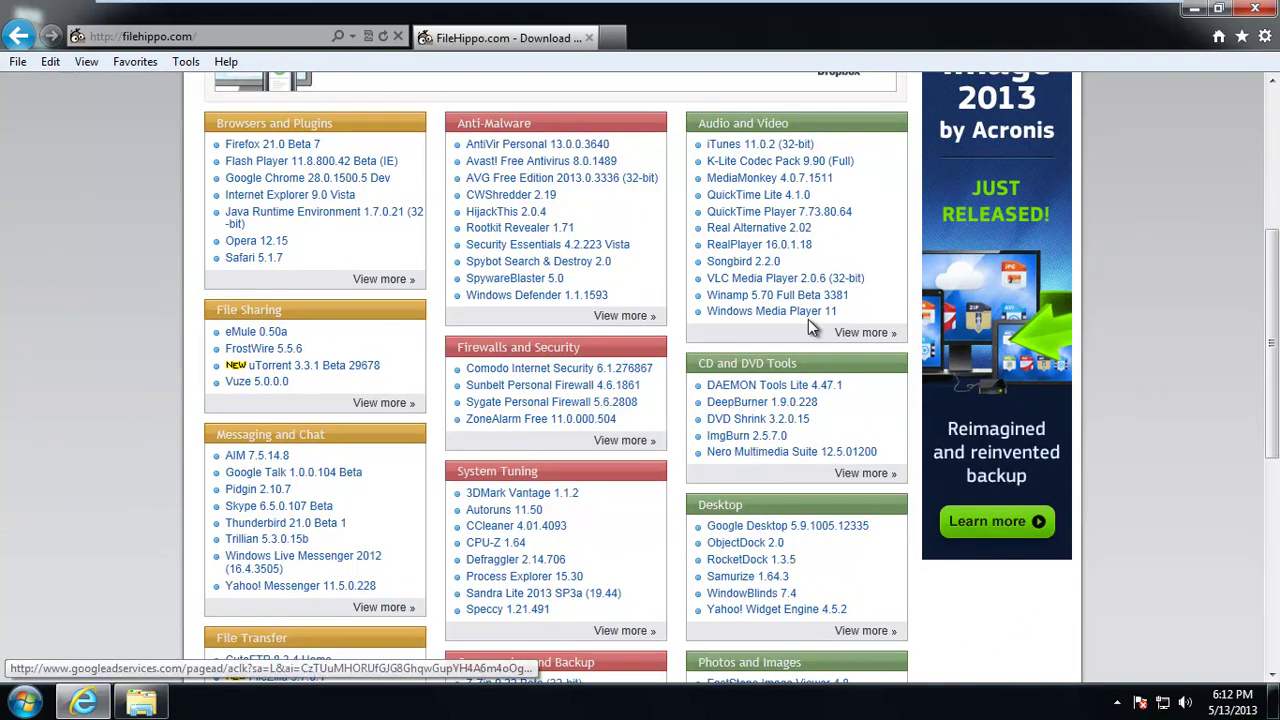
pyautogui.click(768, 440)
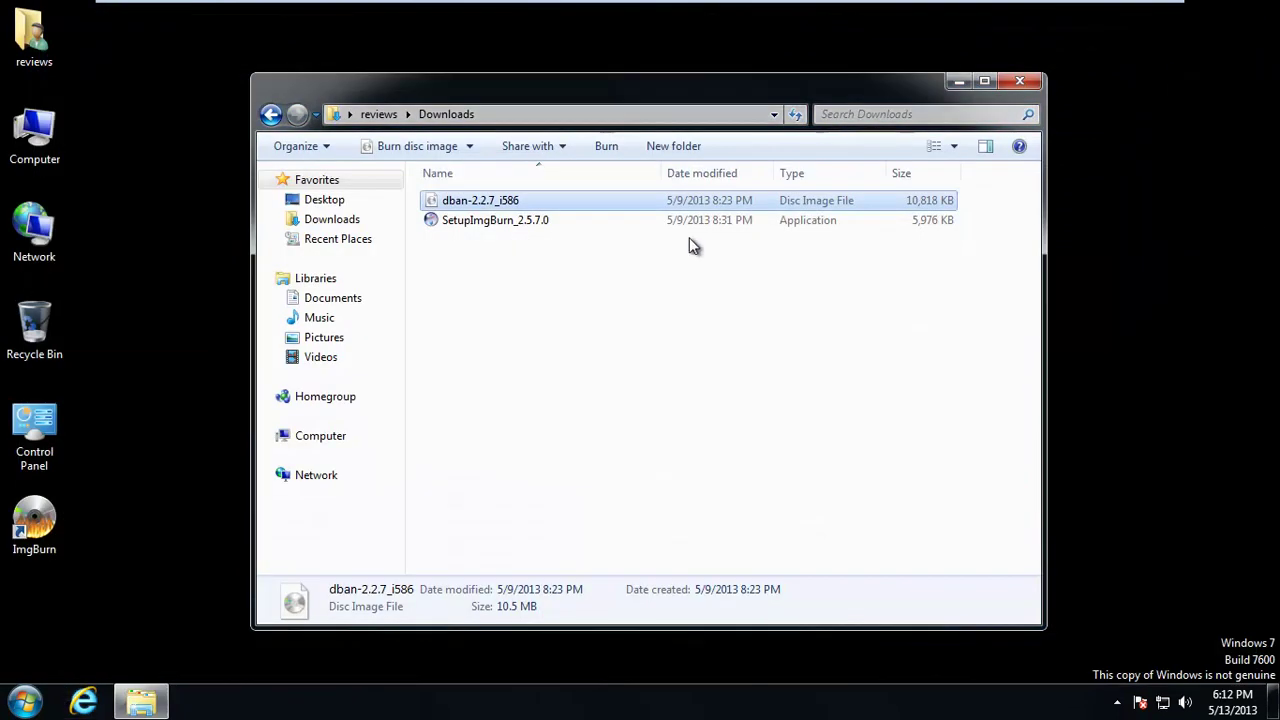
# Step: Launch ImgBurn in Write image file to disc mode with dban-2.2.7_i586.iso from Downloads as source
pyautogui.doubleClick(42, 538)
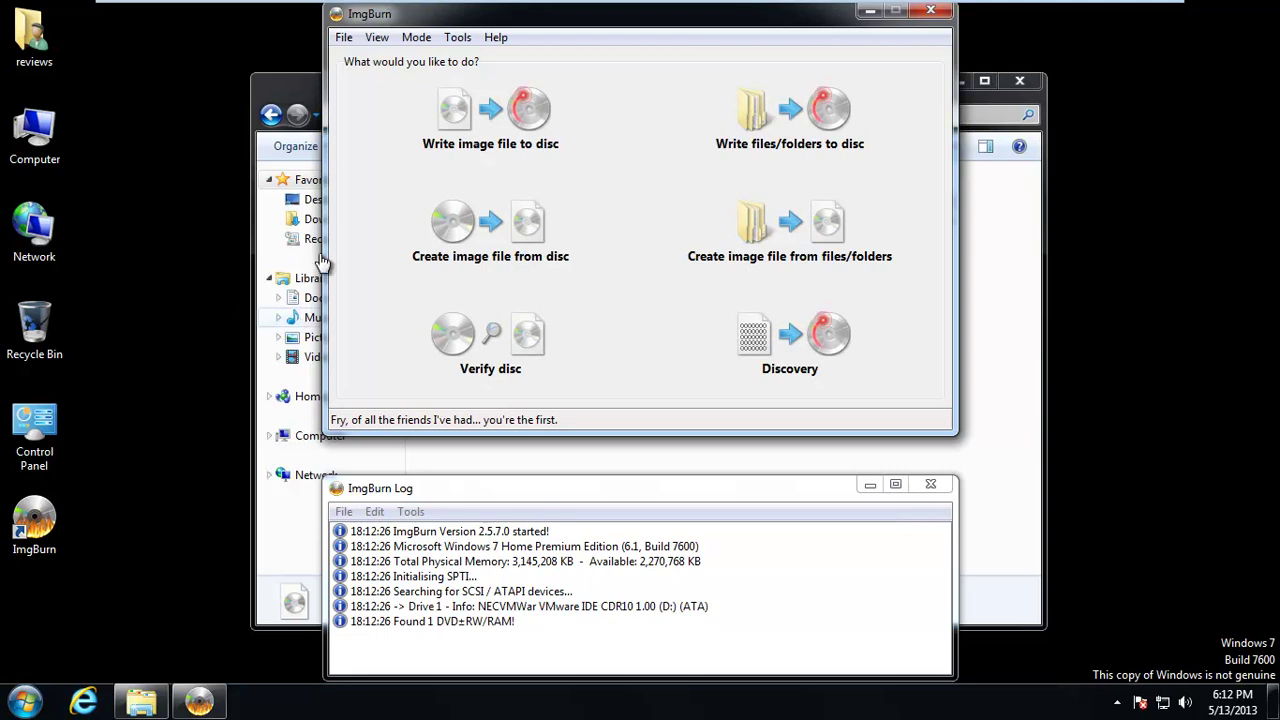
pyautogui.click(555, 125)
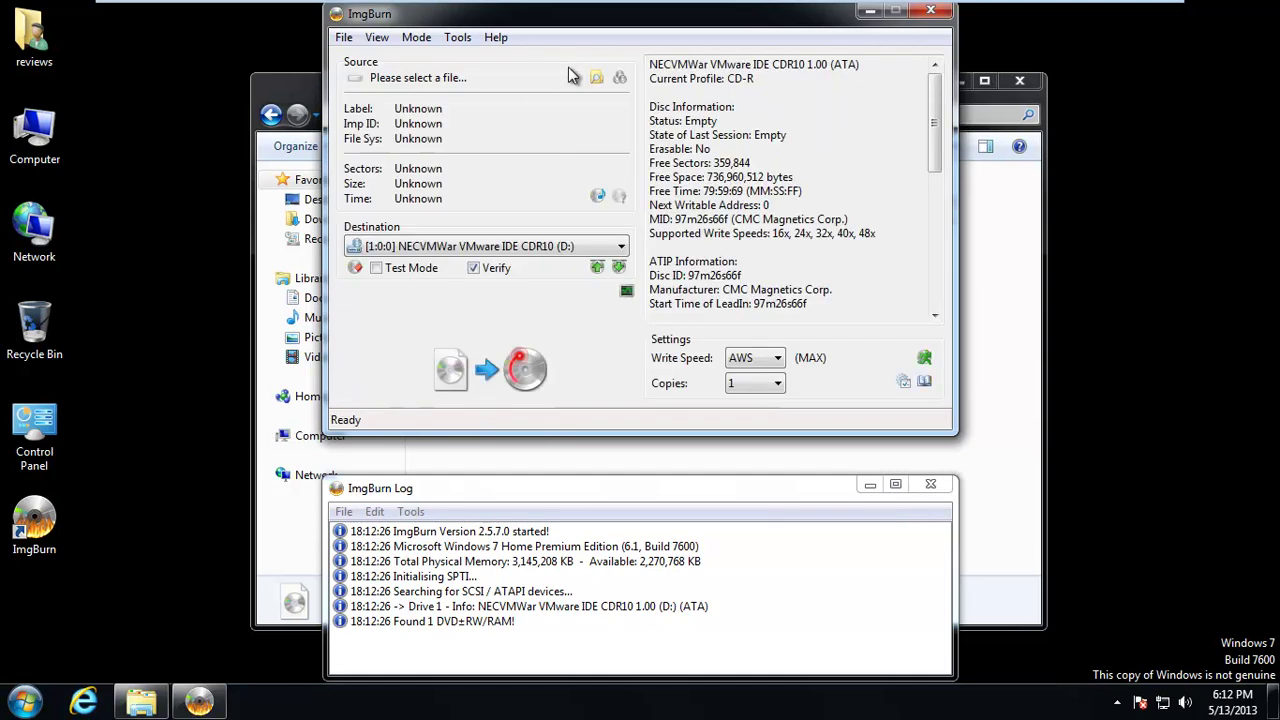
pyautogui.click(597, 79)
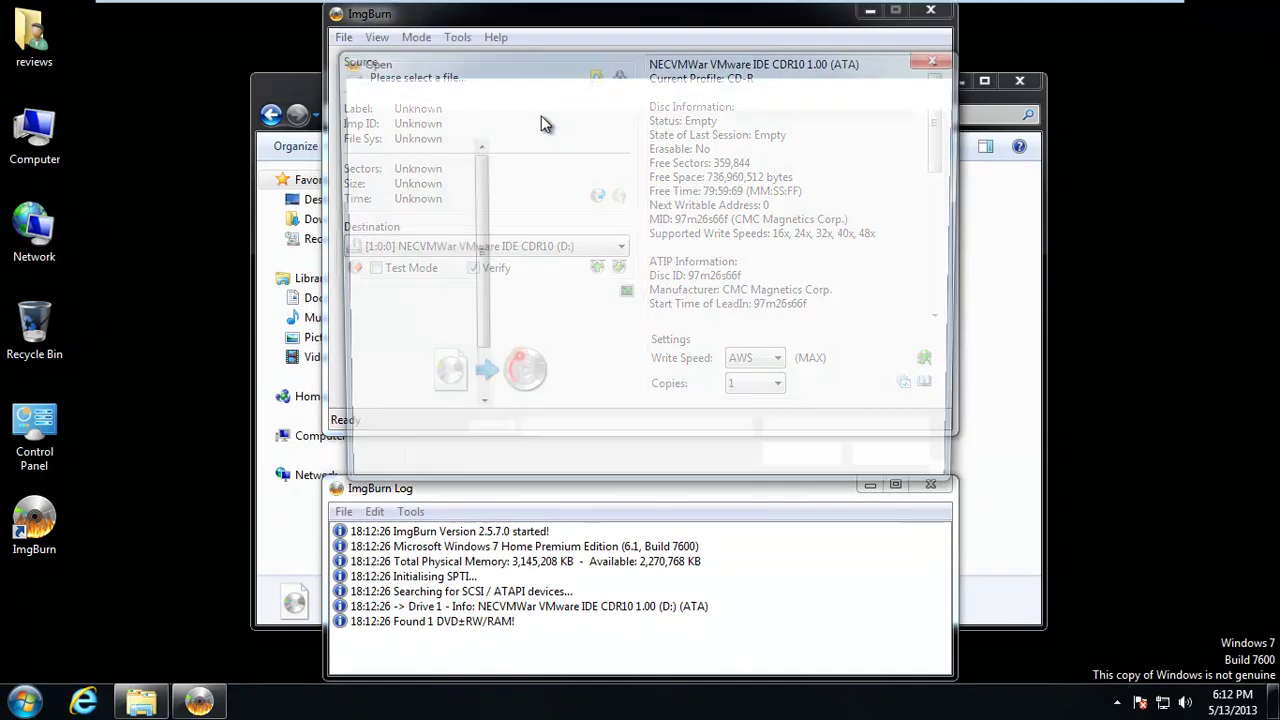
pyautogui.click(904, 467)
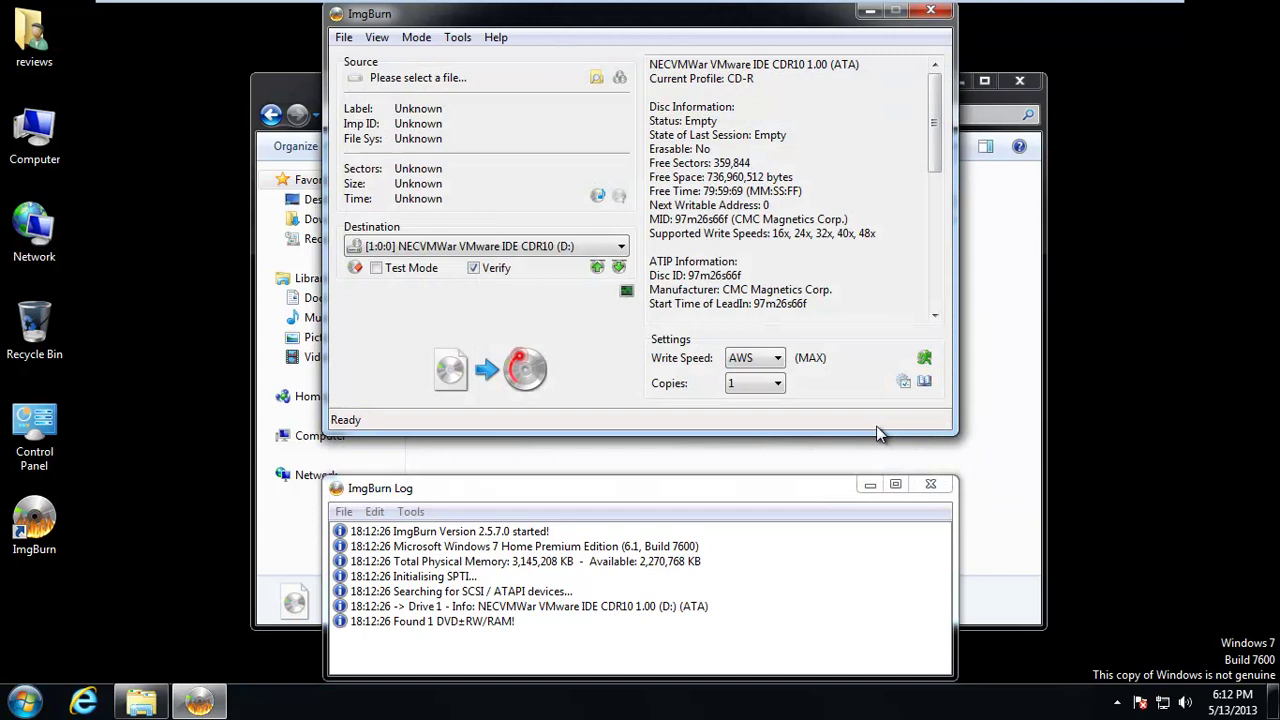
pyautogui.click(600, 80)
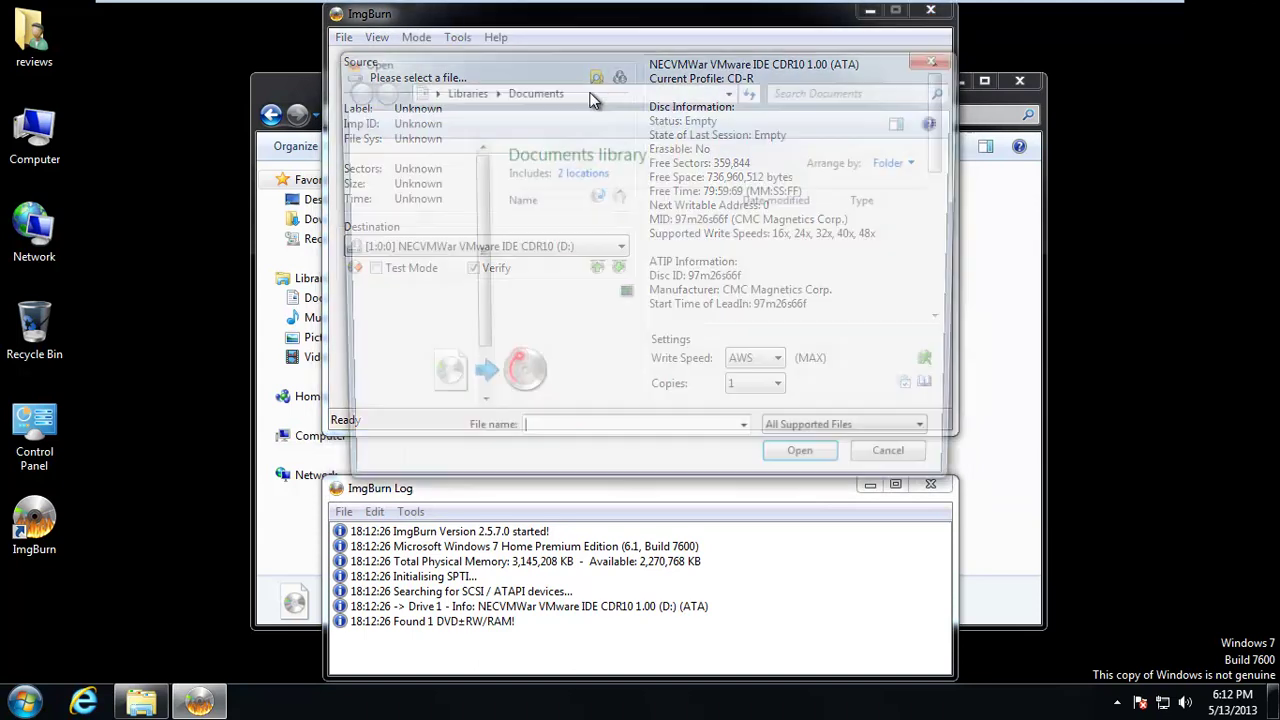
pyautogui.click(393, 197)
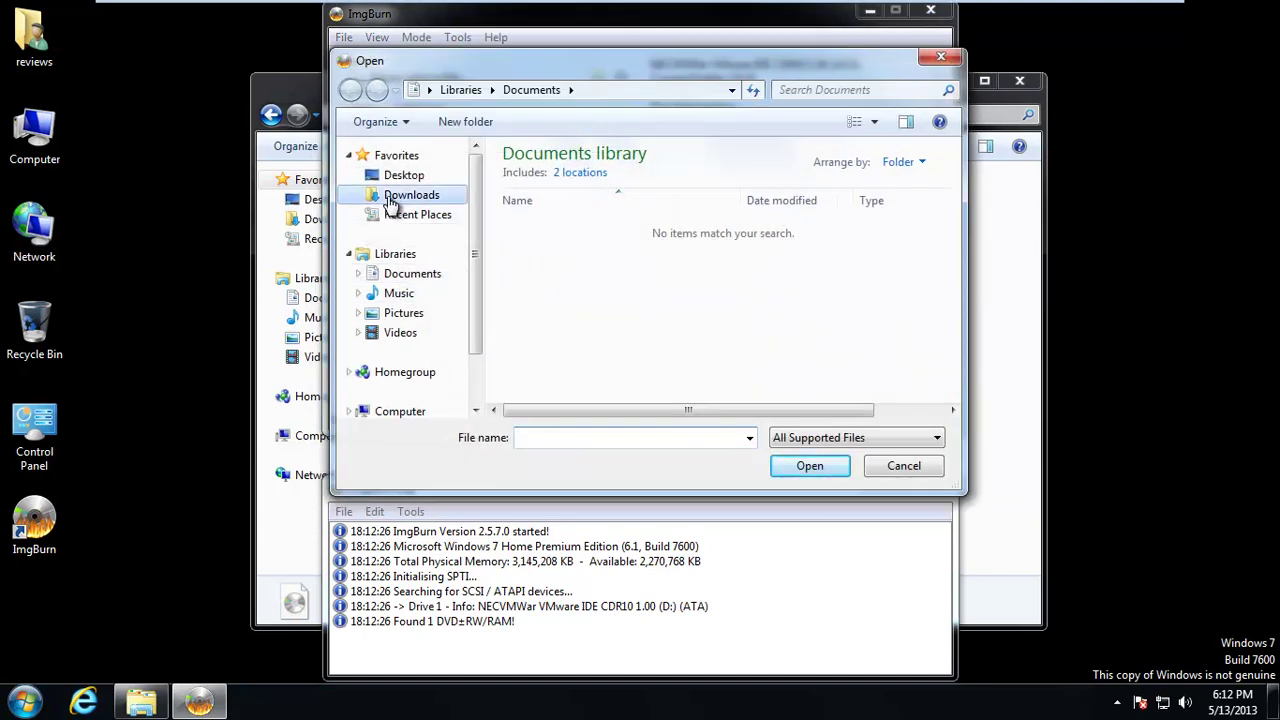
pyautogui.click(518, 190)
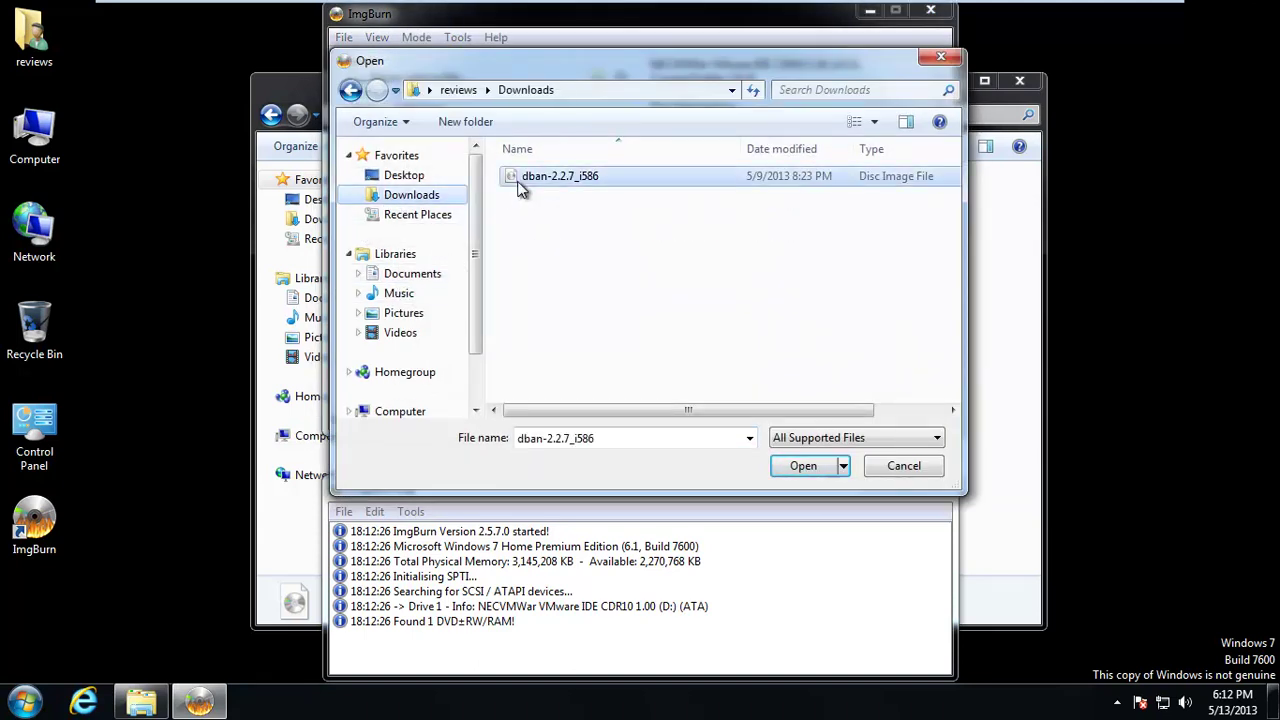
pyautogui.click(805, 468)
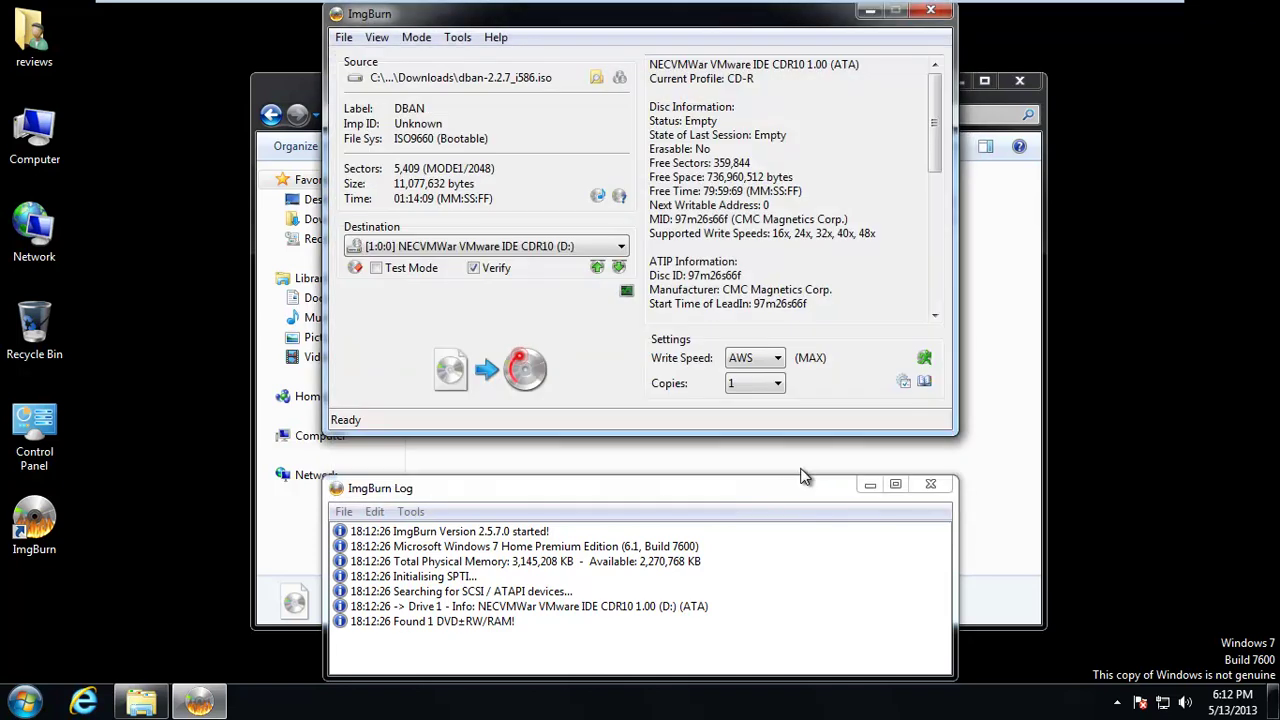
# Step: Burn the DBAN image to CD, then close the log, ImgBurn and the Downloads window
pyautogui.click(484, 375)
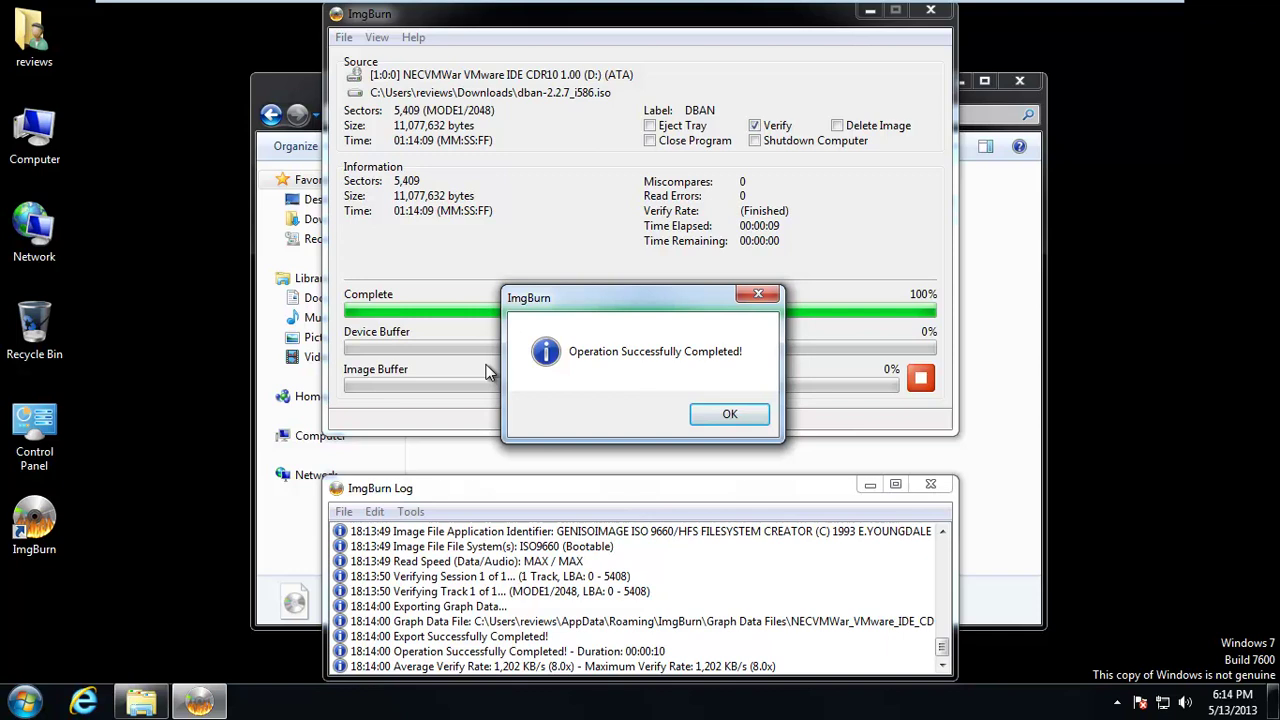
pyautogui.click(720, 415)
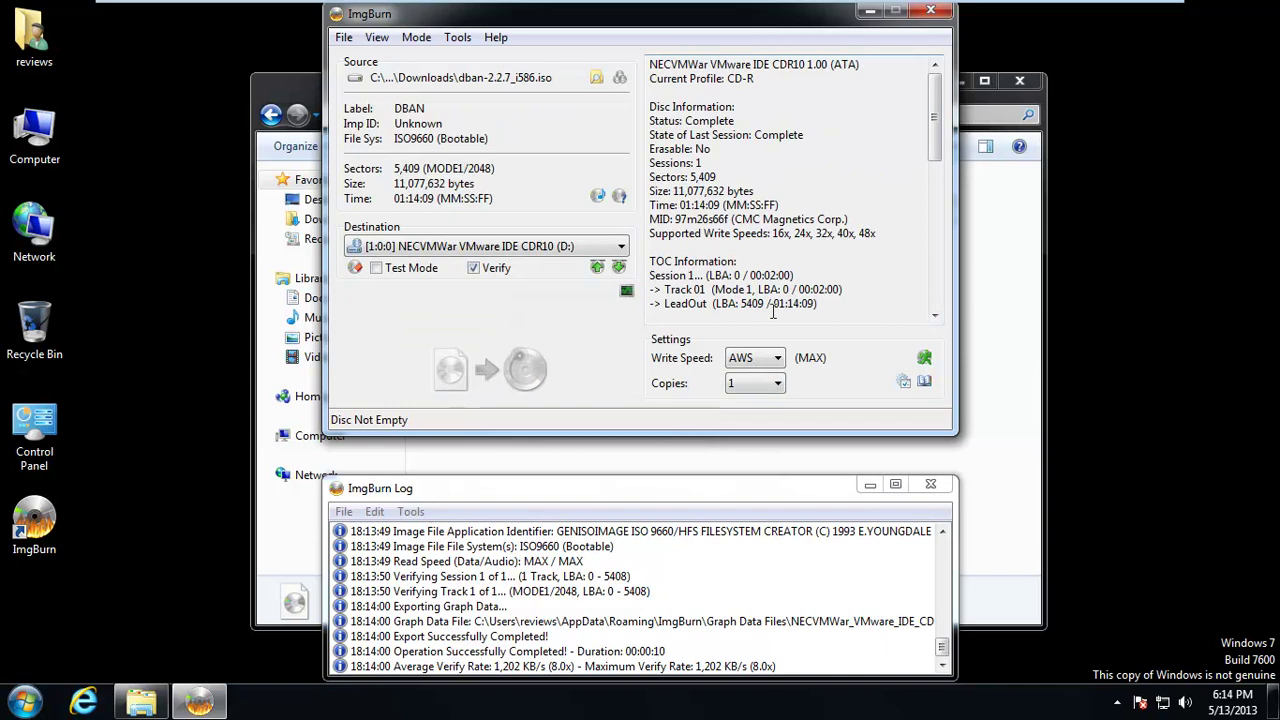
pyautogui.click(930, 484)
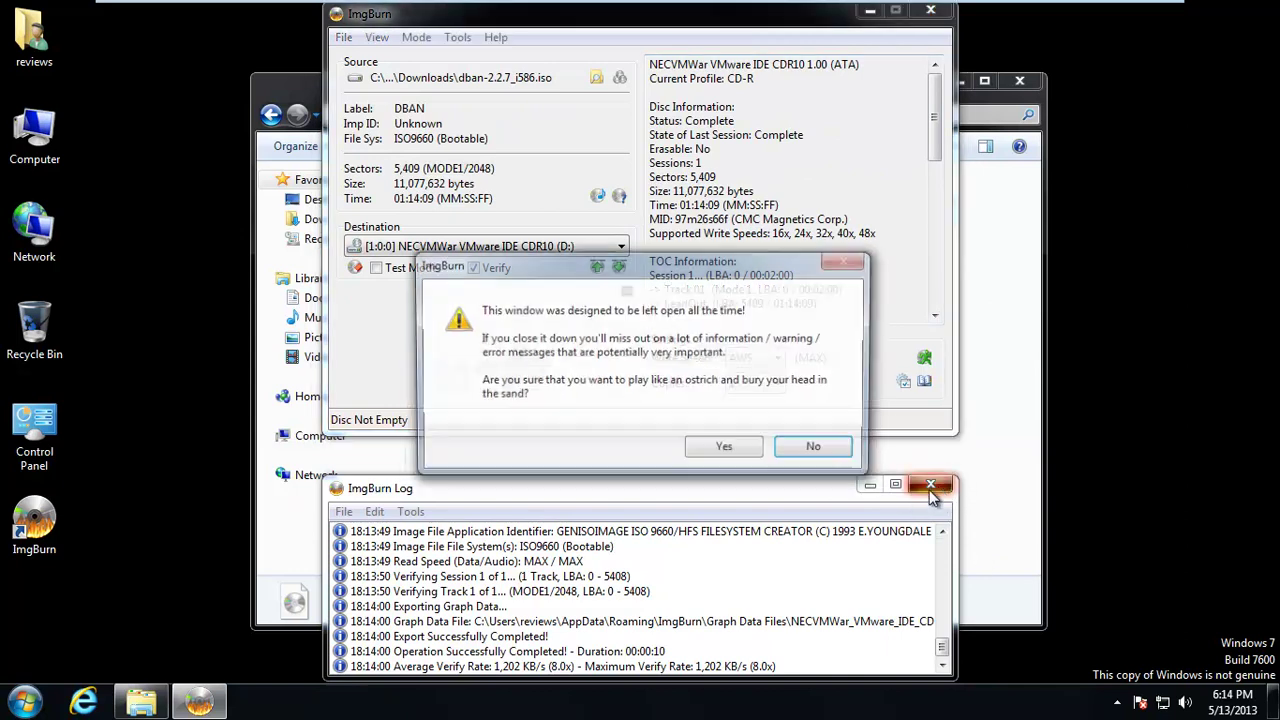
pyautogui.click(732, 452)
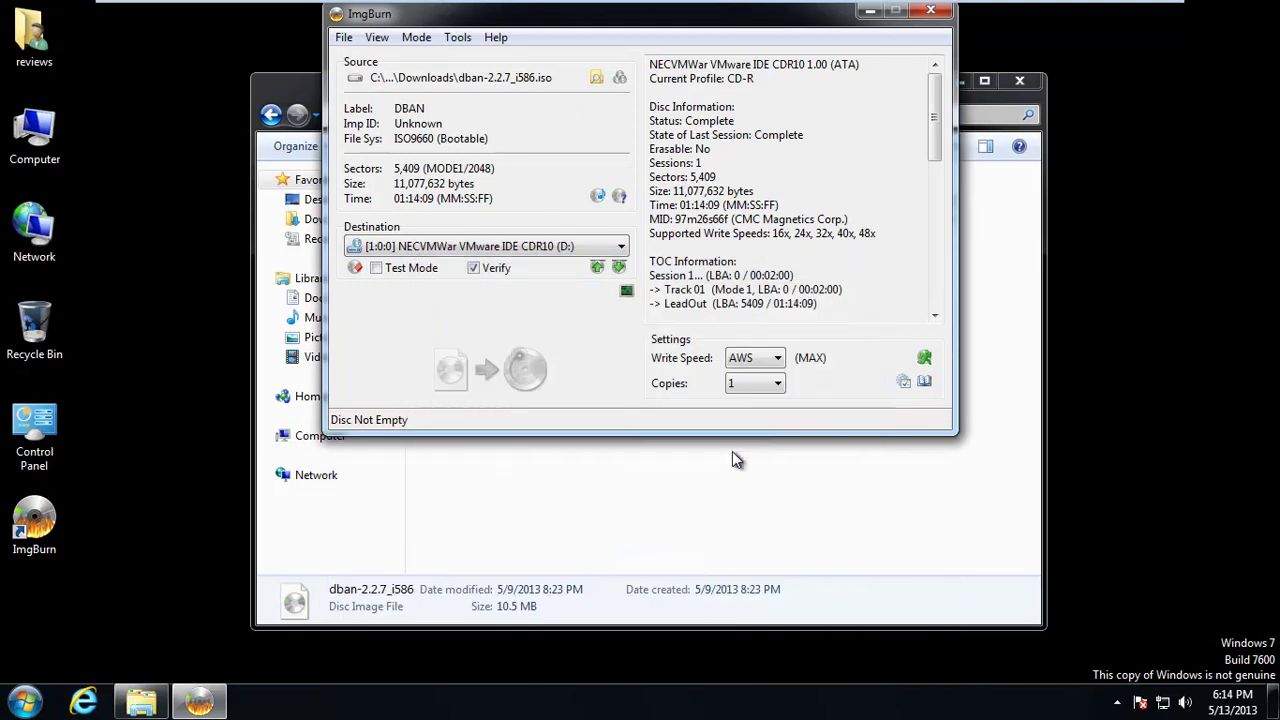
pyautogui.click(930, 11)
pyautogui.click(1020, 80)
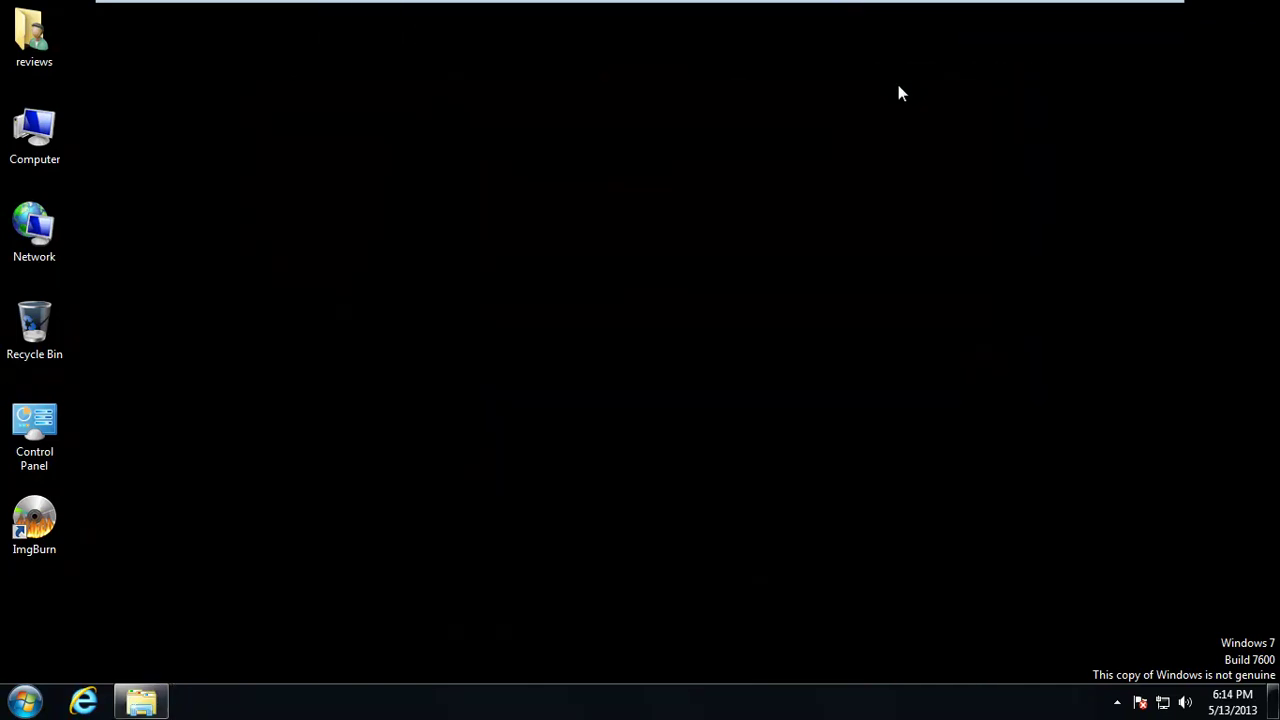
# Step: Open Computer, dismiss AutoPlay, and check the DBAN disc in D: and Local Disk C:
pyautogui.click(36, 151)
pyautogui.doubleClick(36, 151)
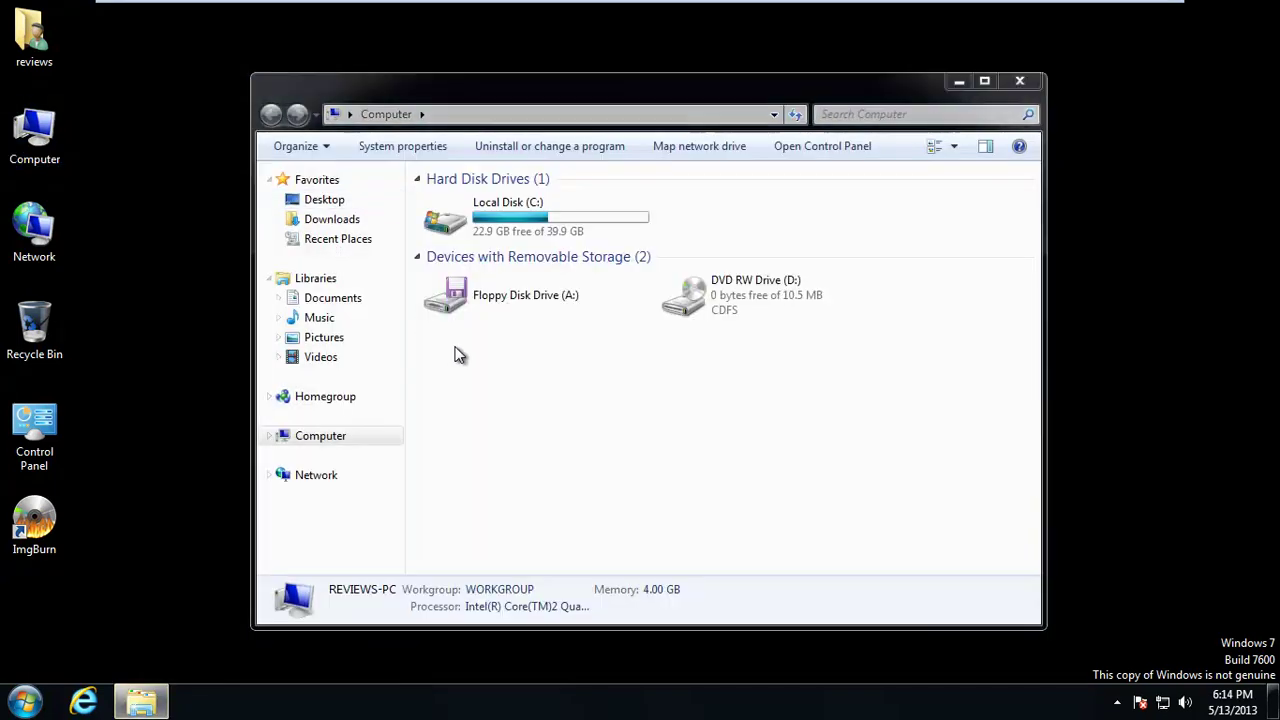
pyautogui.click(770, 101)
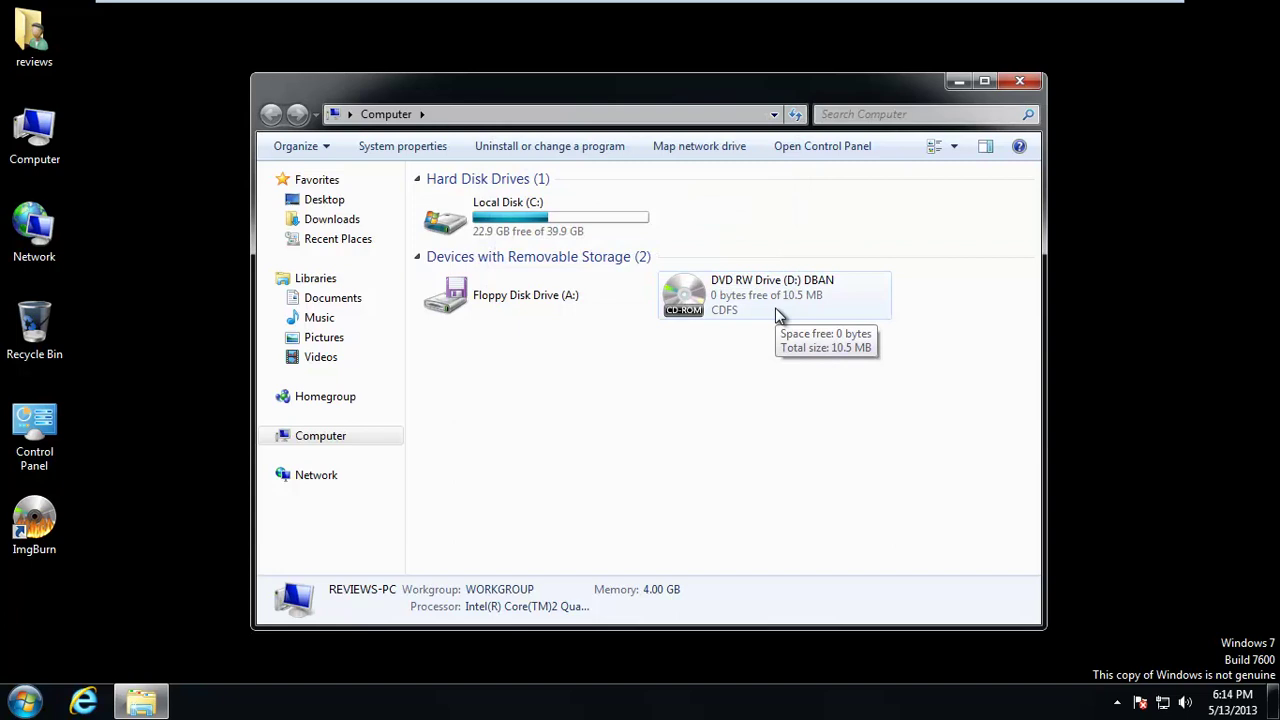
pyautogui.moveTo(603, 5)
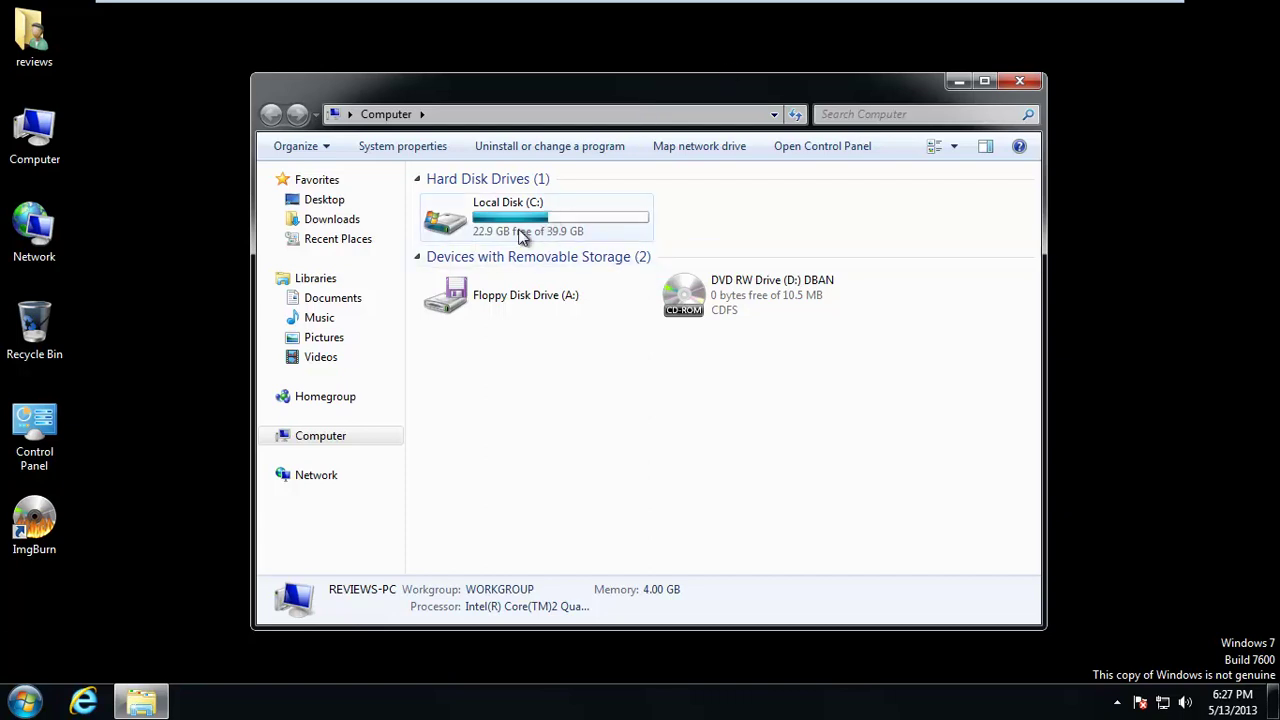
pyautogui.moveTo(519, 230)
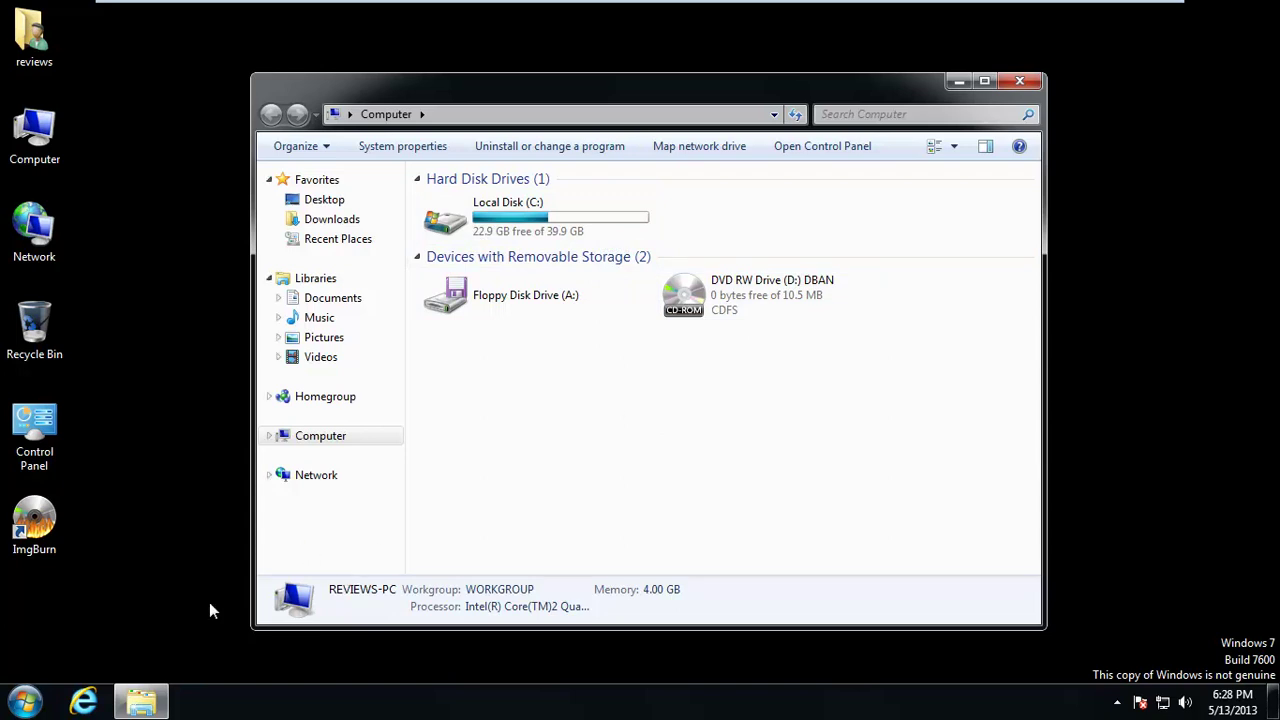
# Step: Open and dismiss the Start menu, then select the DBAN disc in drive D:
pyautogui.click(28, 703)
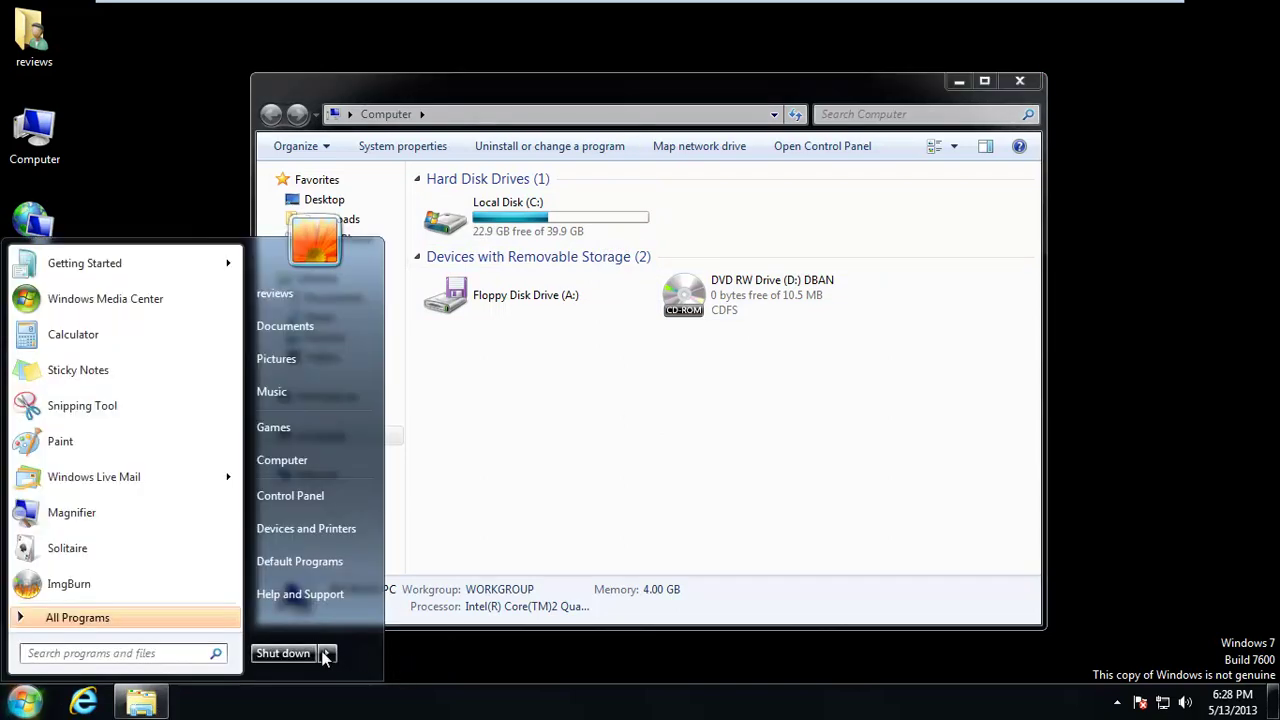
pyautogui.moveTo(334, 650)
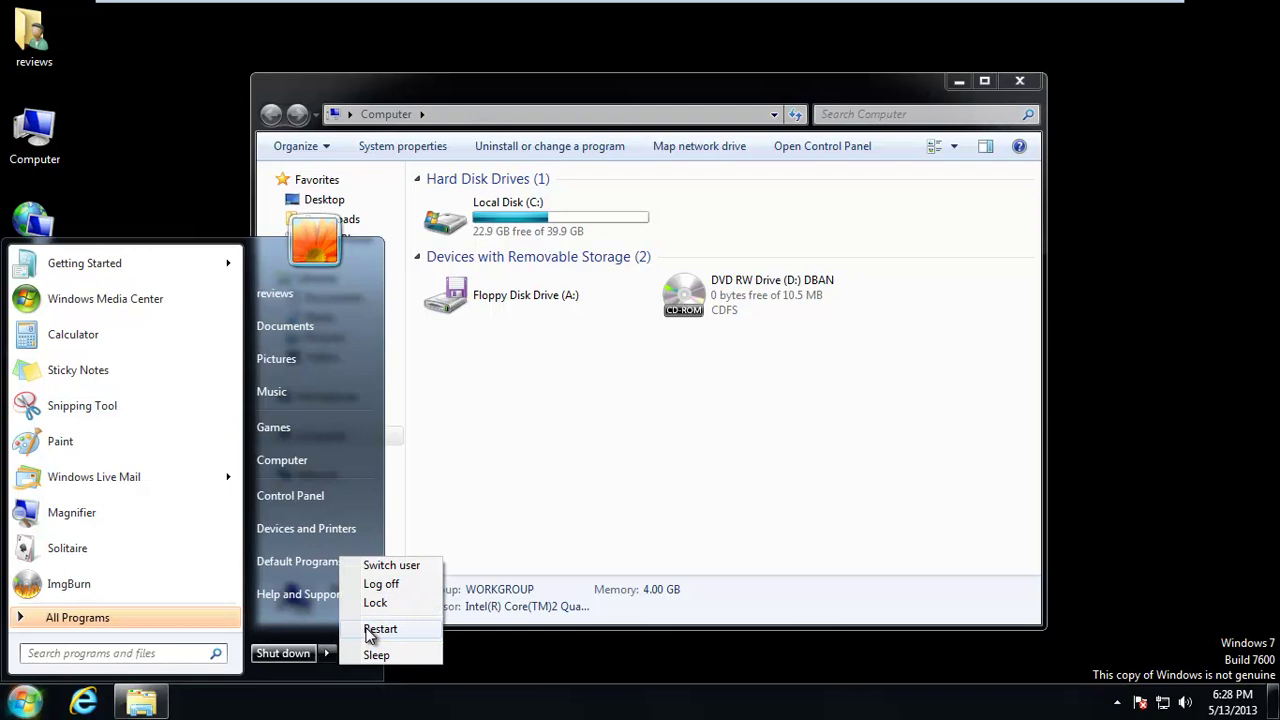
pyautogui.click(811, 451)
pyautogui.click(726, 285)
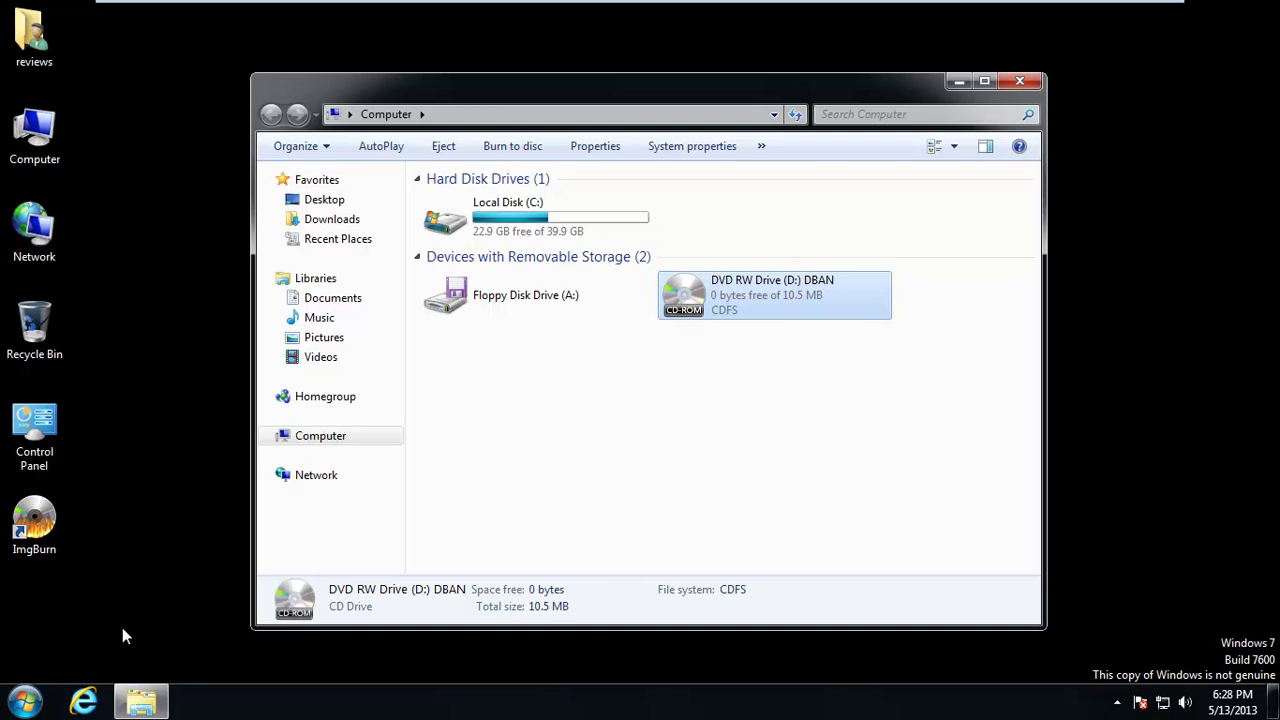
# Step: Restart Windows from the Start menu's Shut down options so it boots from CD
pyautogui.click(24, 702)
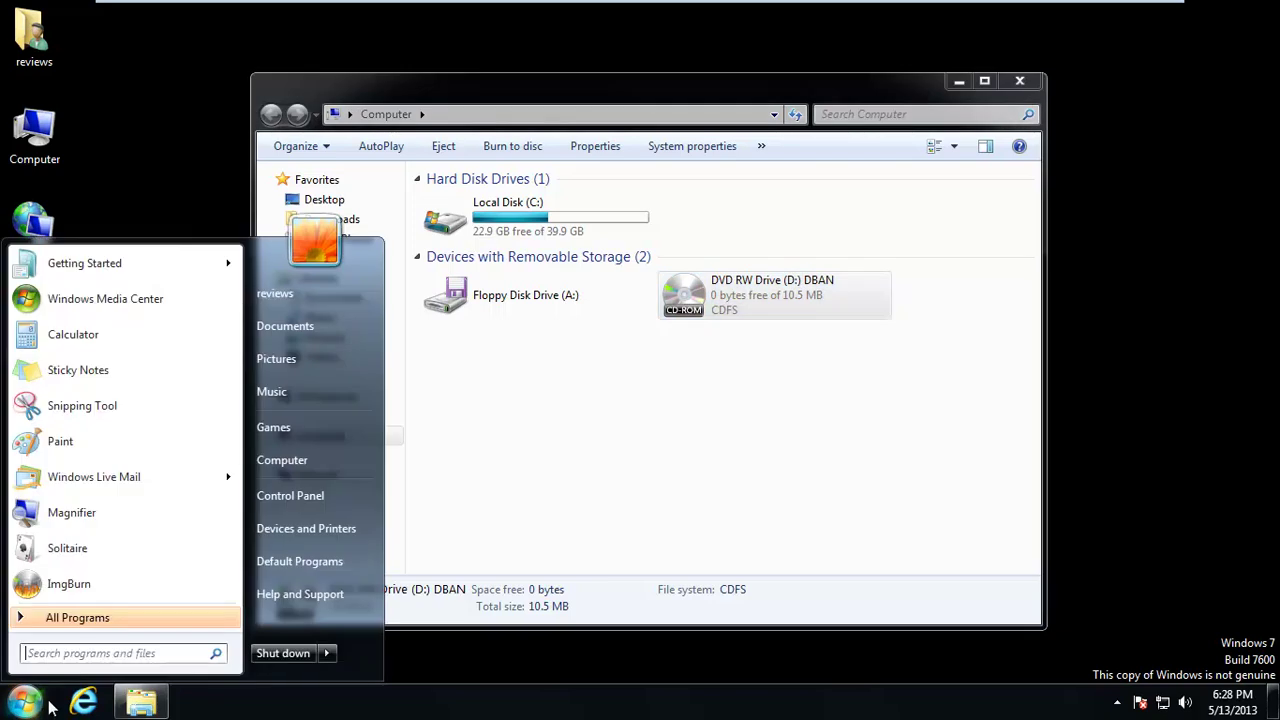
pyautogui.click(327, 653)
pyautogui.click(376, 628)
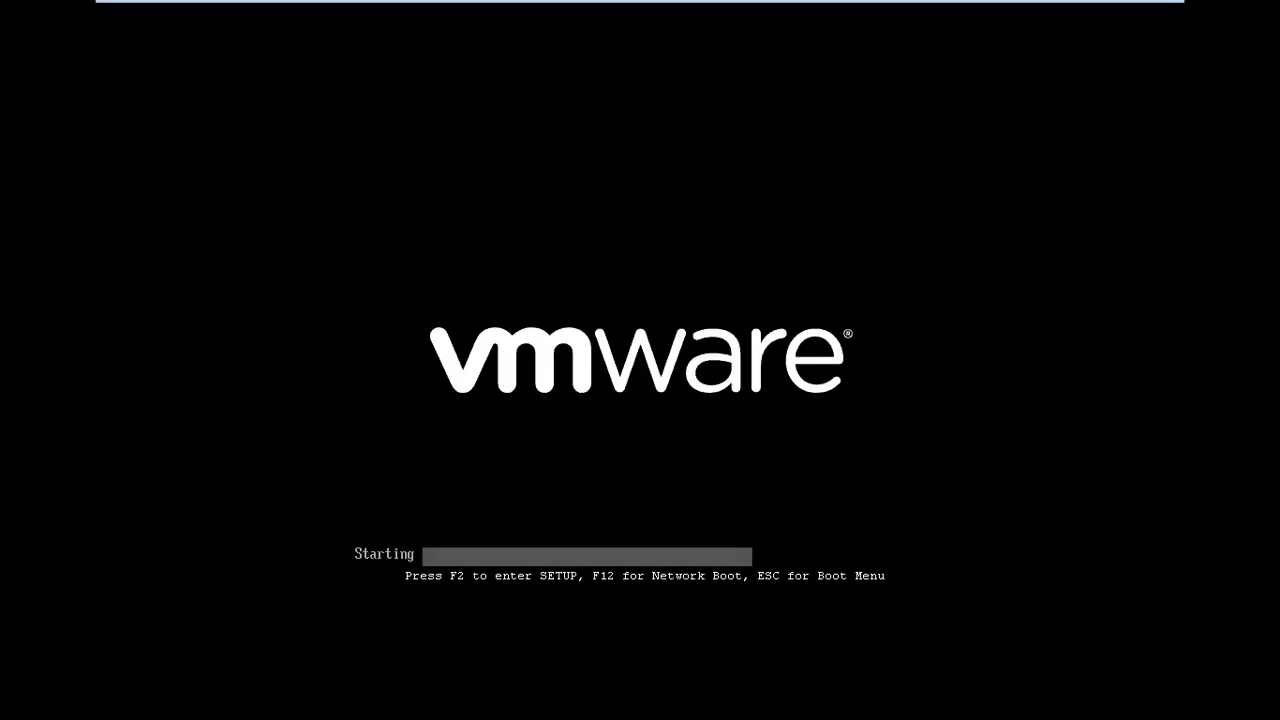
# Step: Open the VMware boot menu with Esc and move down to CD-ROM Drive
pyautogui.press('Escape')
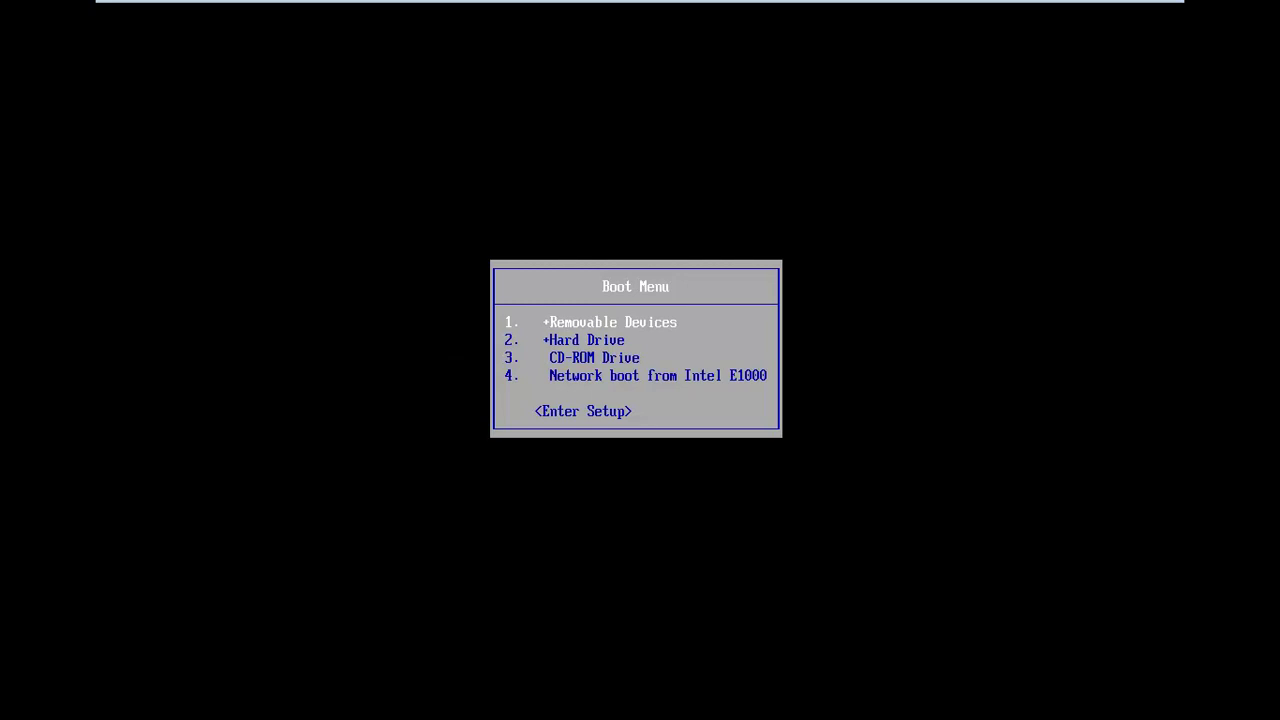
pyautogui.press('Down')
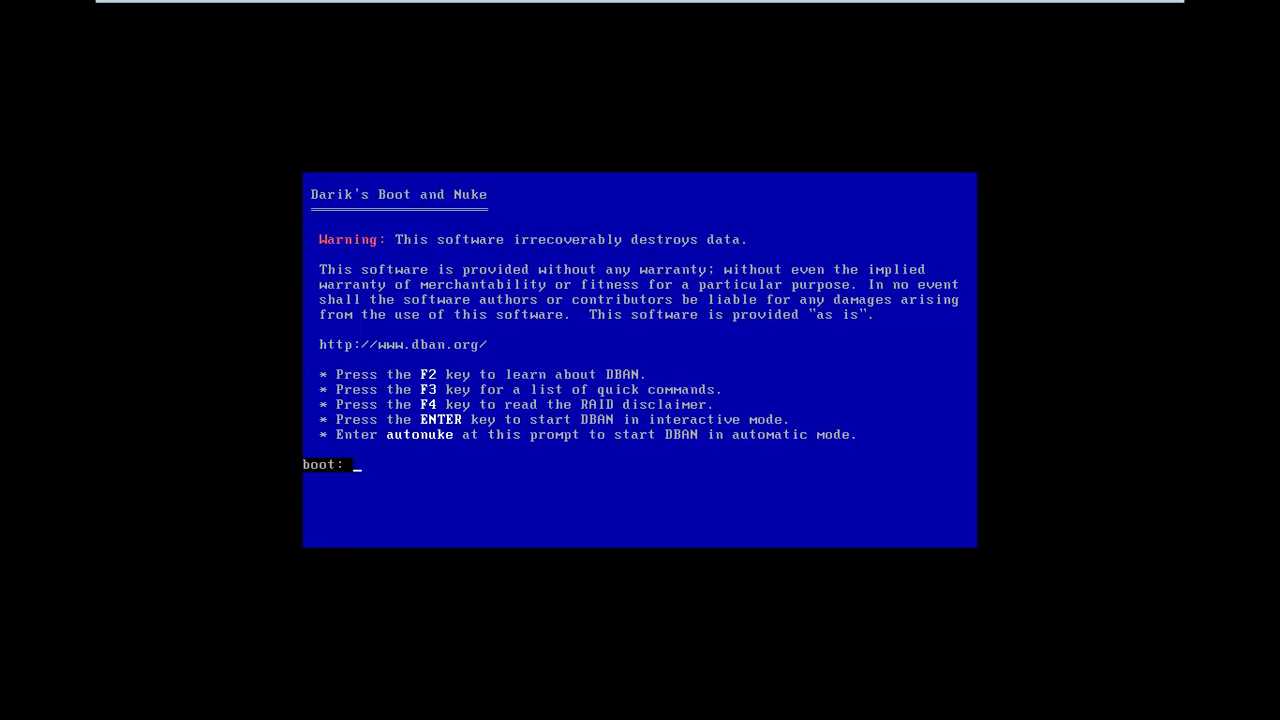
# Step: Start DBAN in interactive mode from the boot: prompt
pyautogui.press('Return')
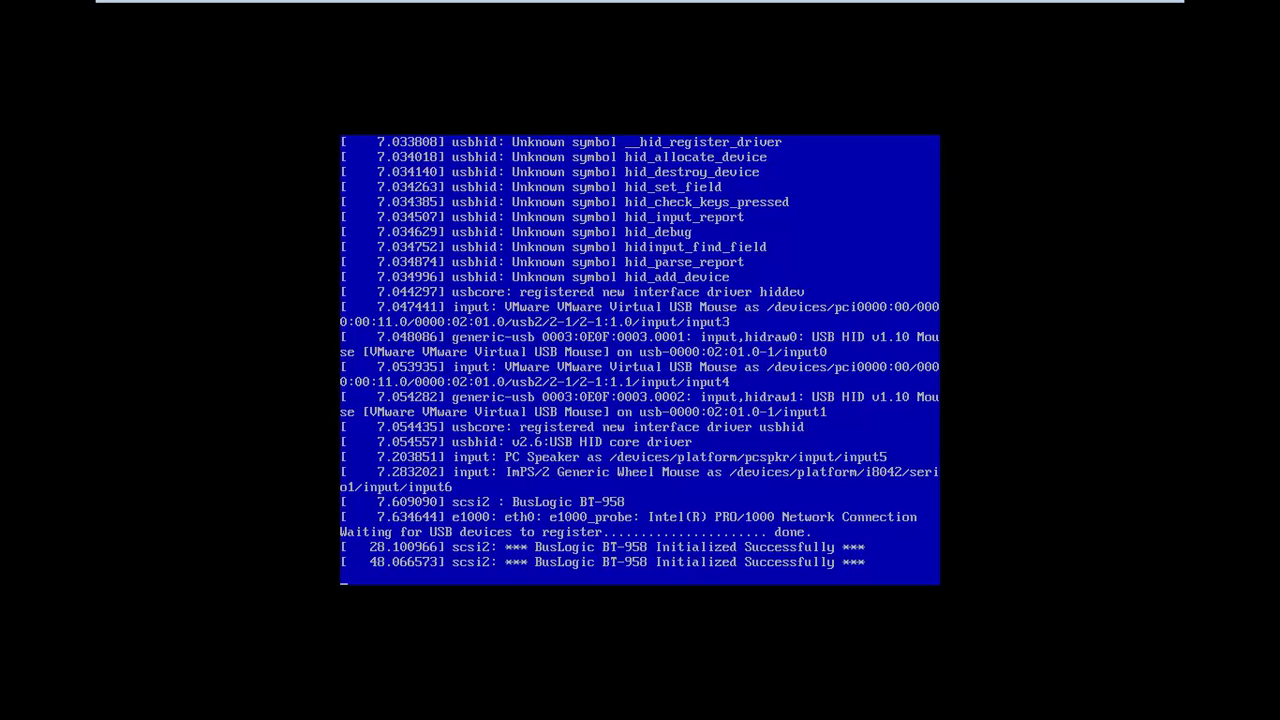
# Step: Leave full screen so DBAN's wipe screen (DoD Short, 1 round) shows in a normal window
pyautogui.moveTo(852, 6)
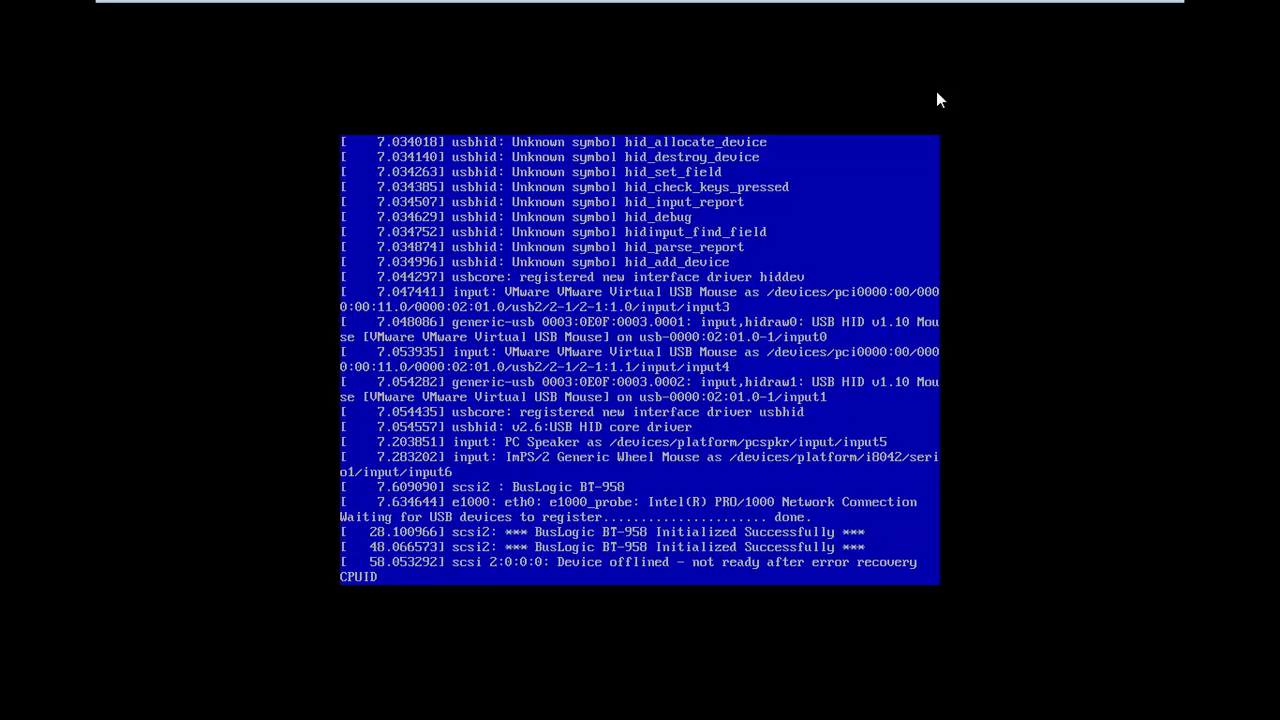
pyautogui.moveTo(940, 2)
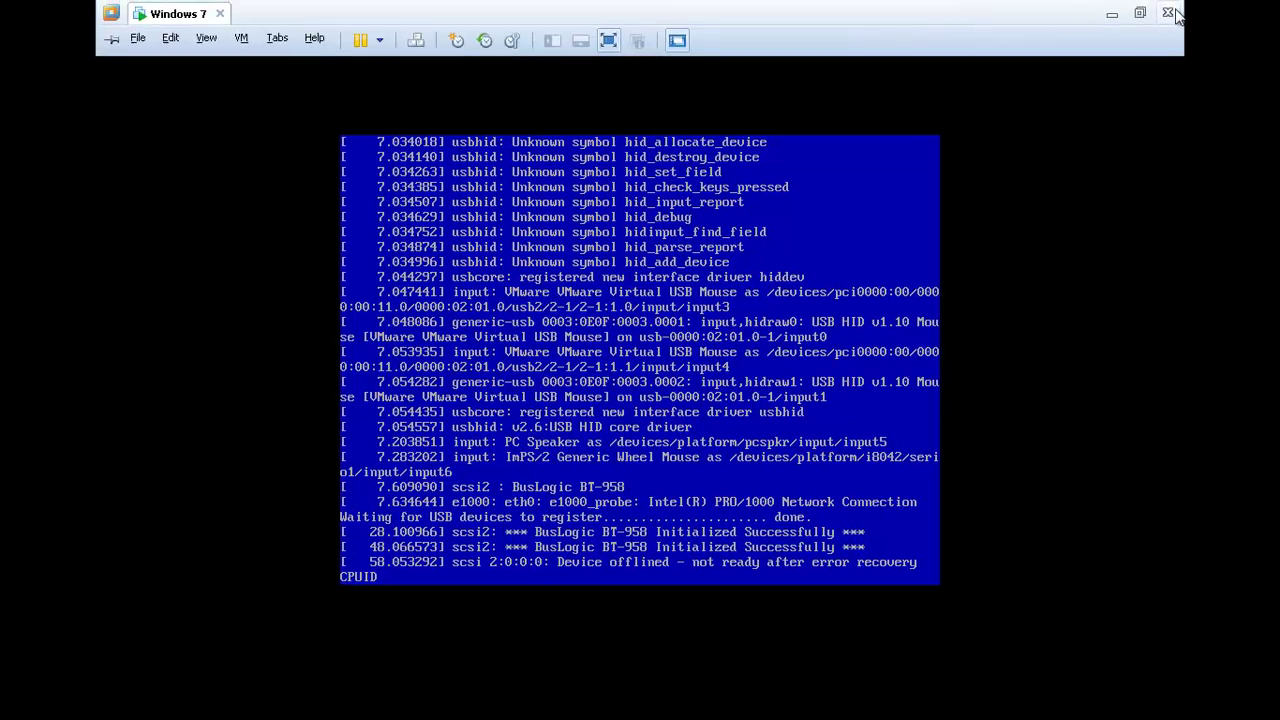
pyautogui.click(1140, 13)
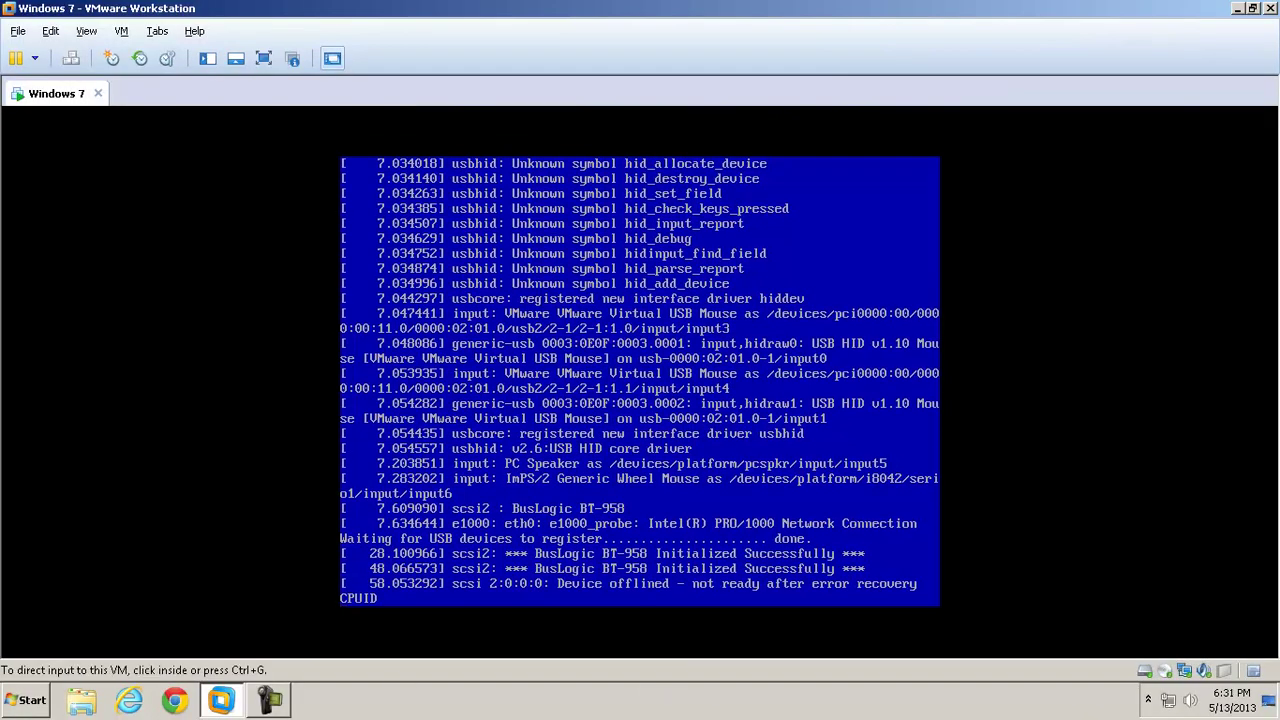
pyautogui.click(272, 700)
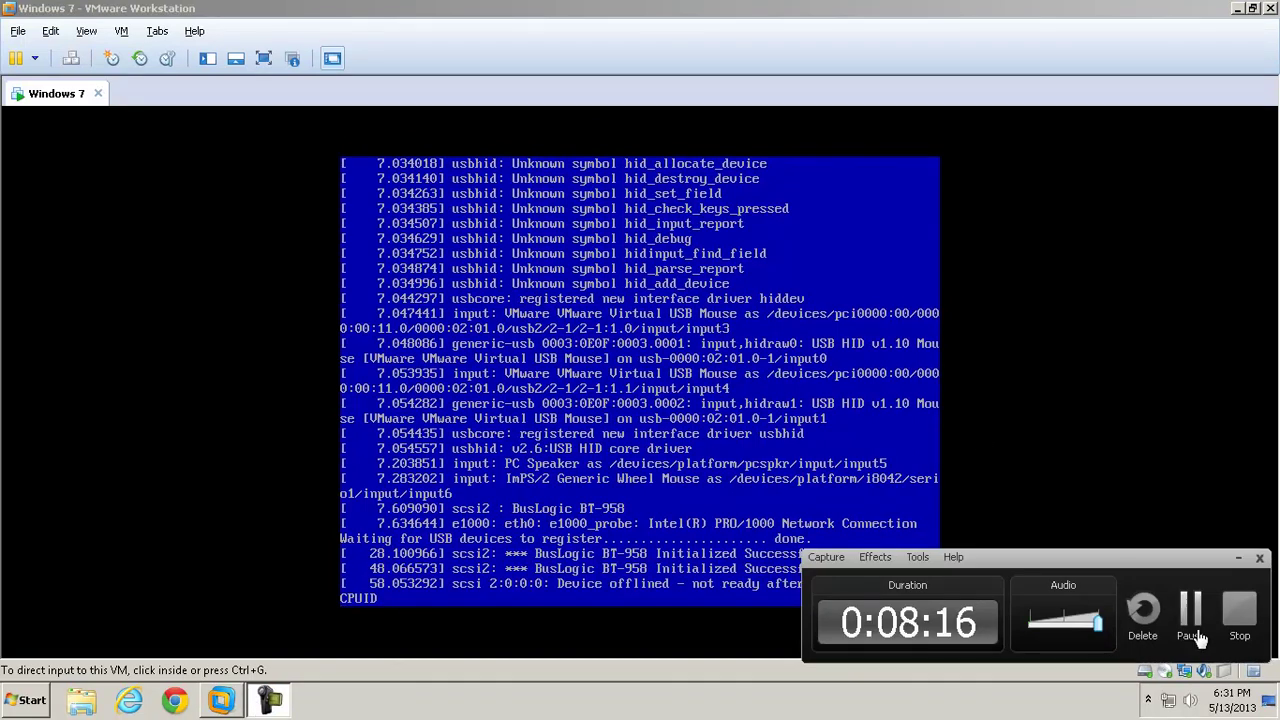
pyautogui.click(1190, 625)
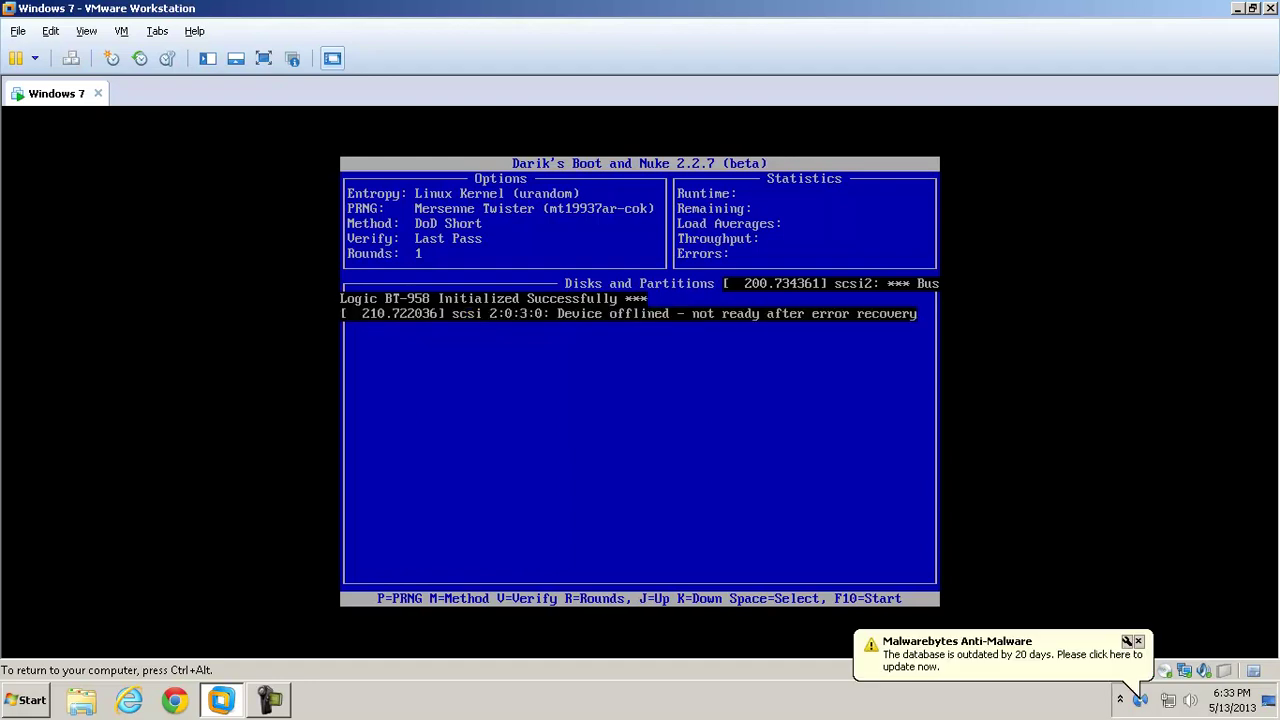
# Step: Release input from the VM and switch the DBAN disk screen to VMware full-screen view
pyautogui.hotkey('ctrl', 'alt')
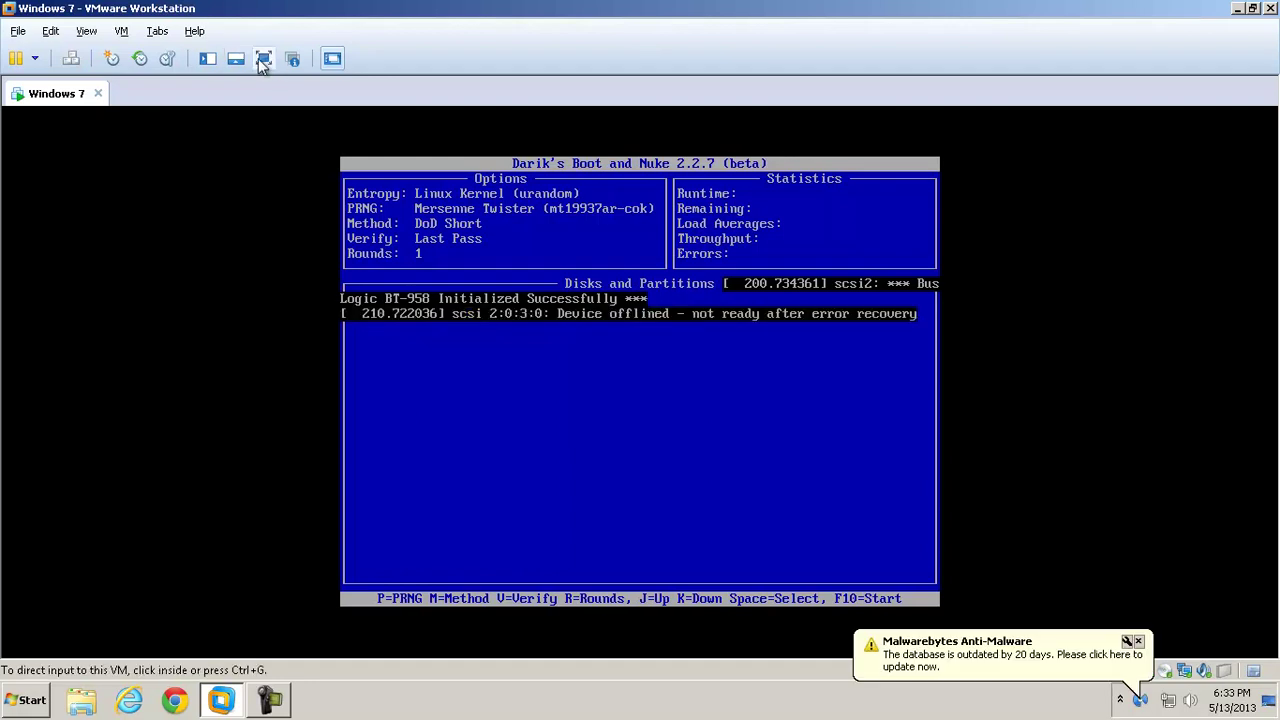
pyautogui.click(264, 59)
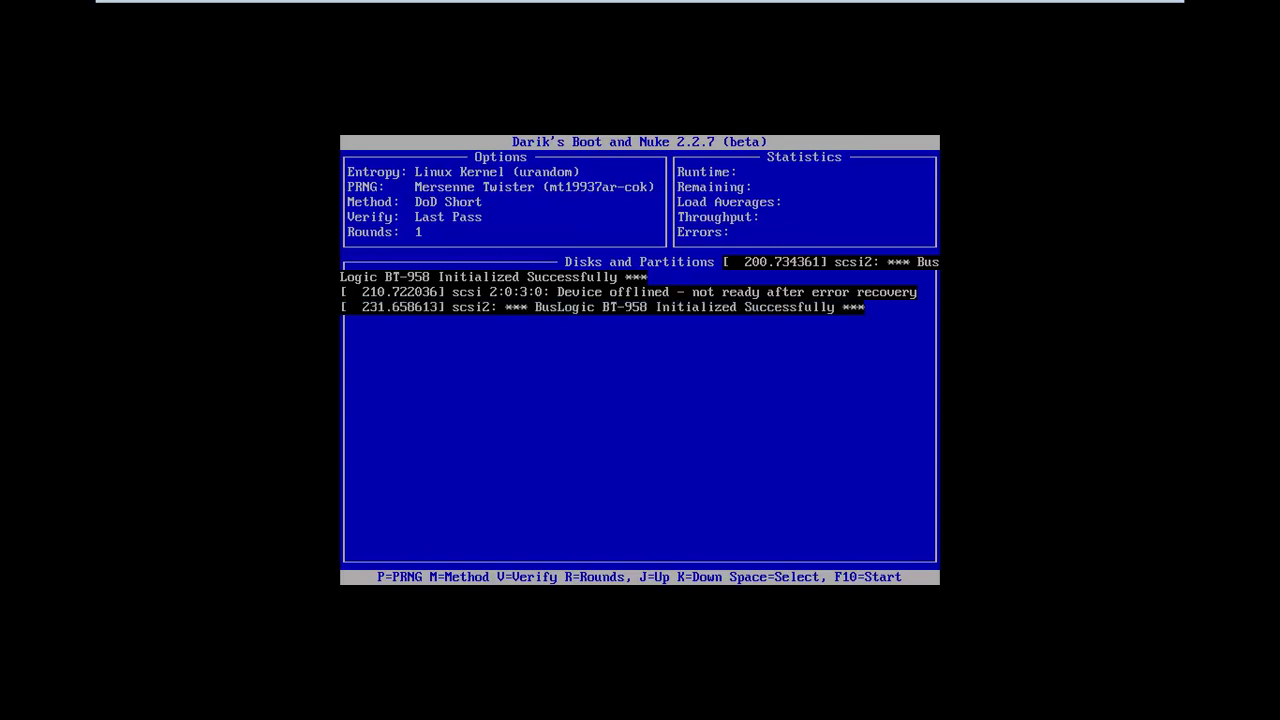
# Step: Review DBAN's wipe methods, including Quick Erase, and keep DoD Short as the method
pyautogui.press('m')
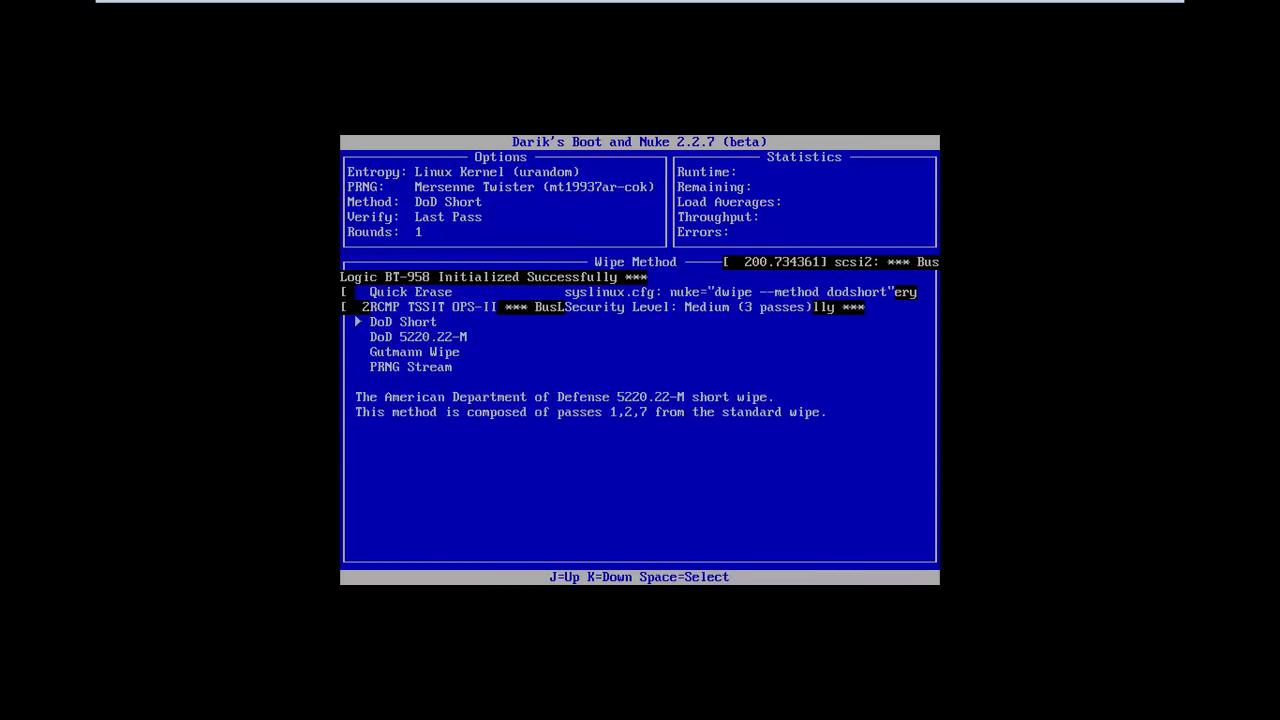
pyautogui.press('Down')
pyautogui.press('Up')
pyautogui.press('Up')
pyautogui.press('Up')
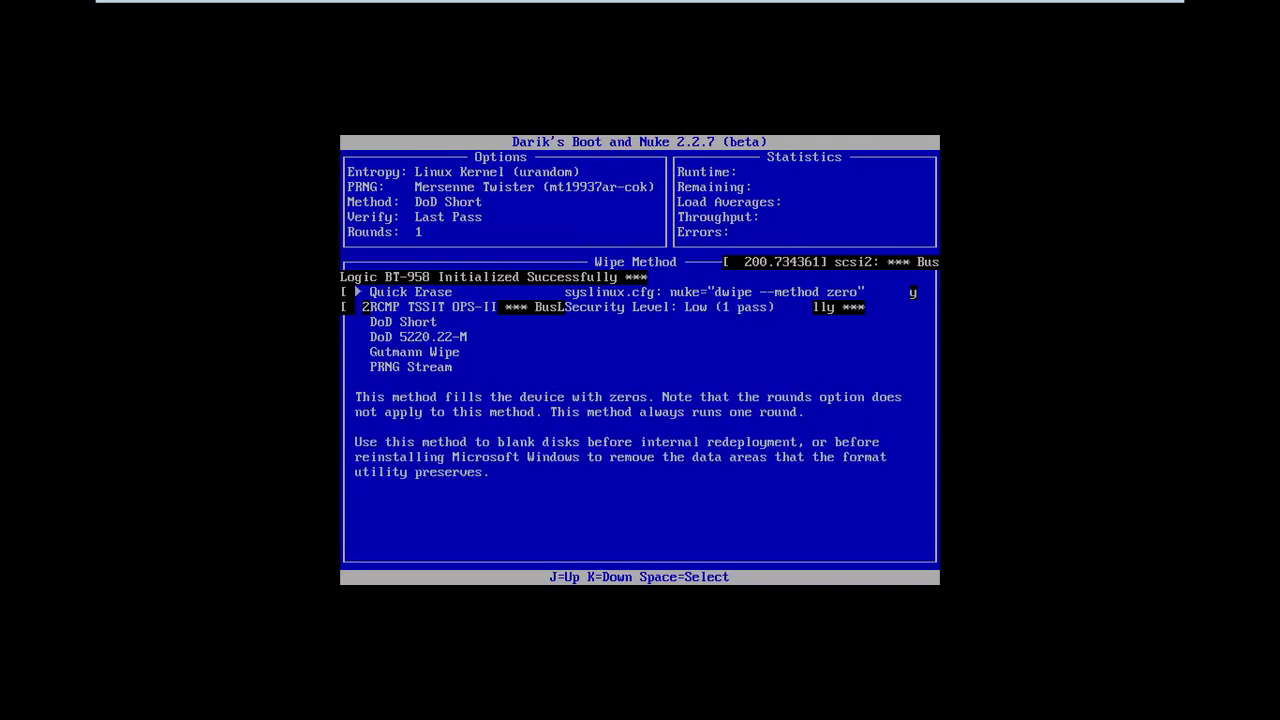
pyautogui.press('Down')
pyautogui.press('Down')
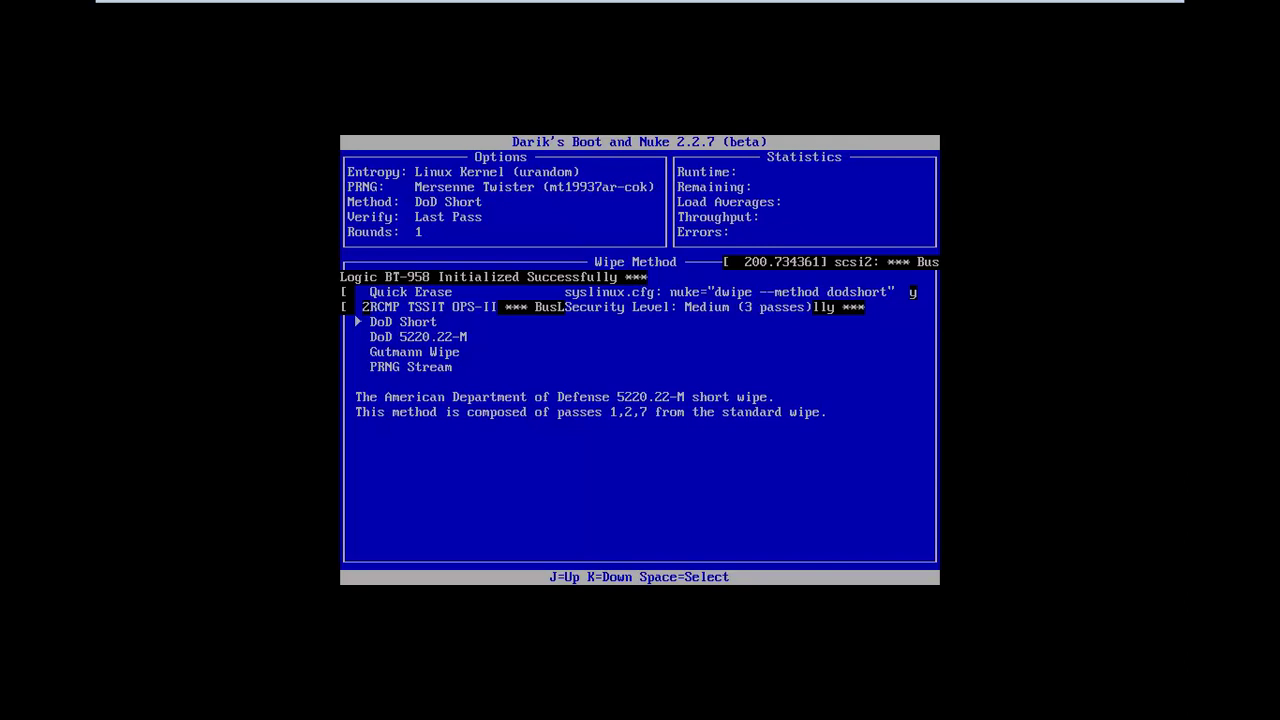
pyautogui.press('Up')
pyautogui.press('Up')
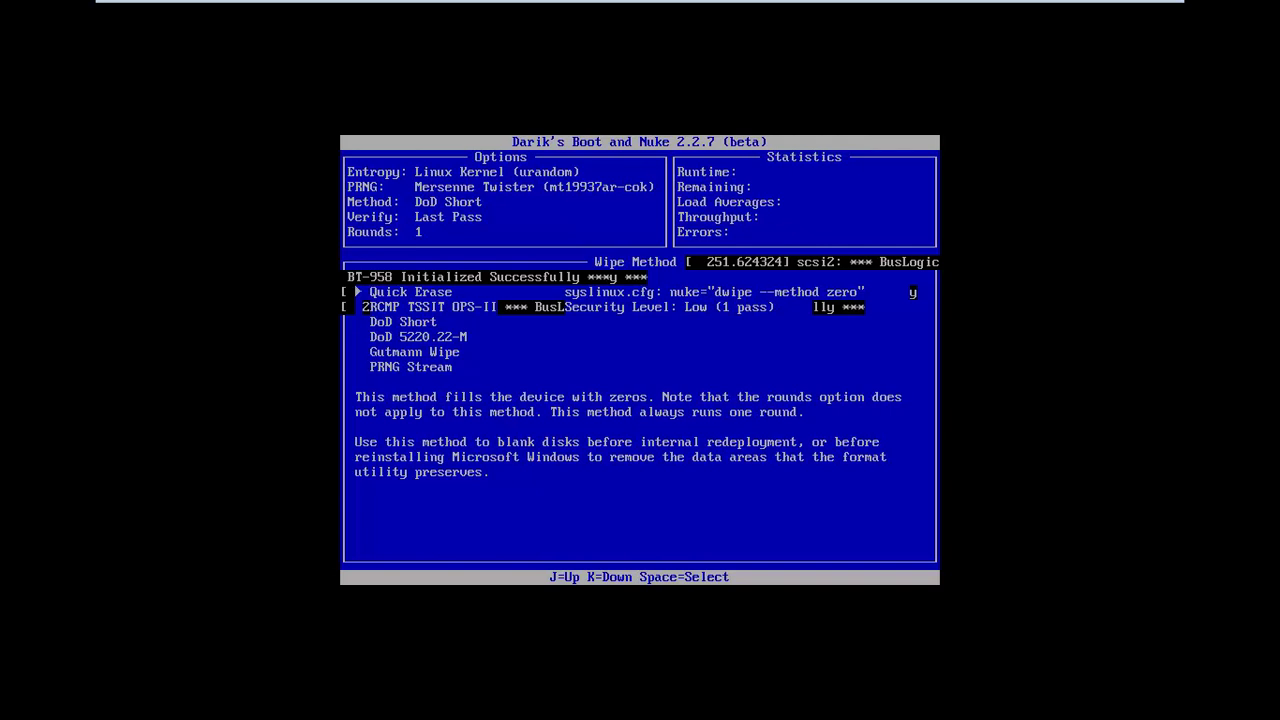
pyautogui.press('Down')
pyautogui.press('Down')
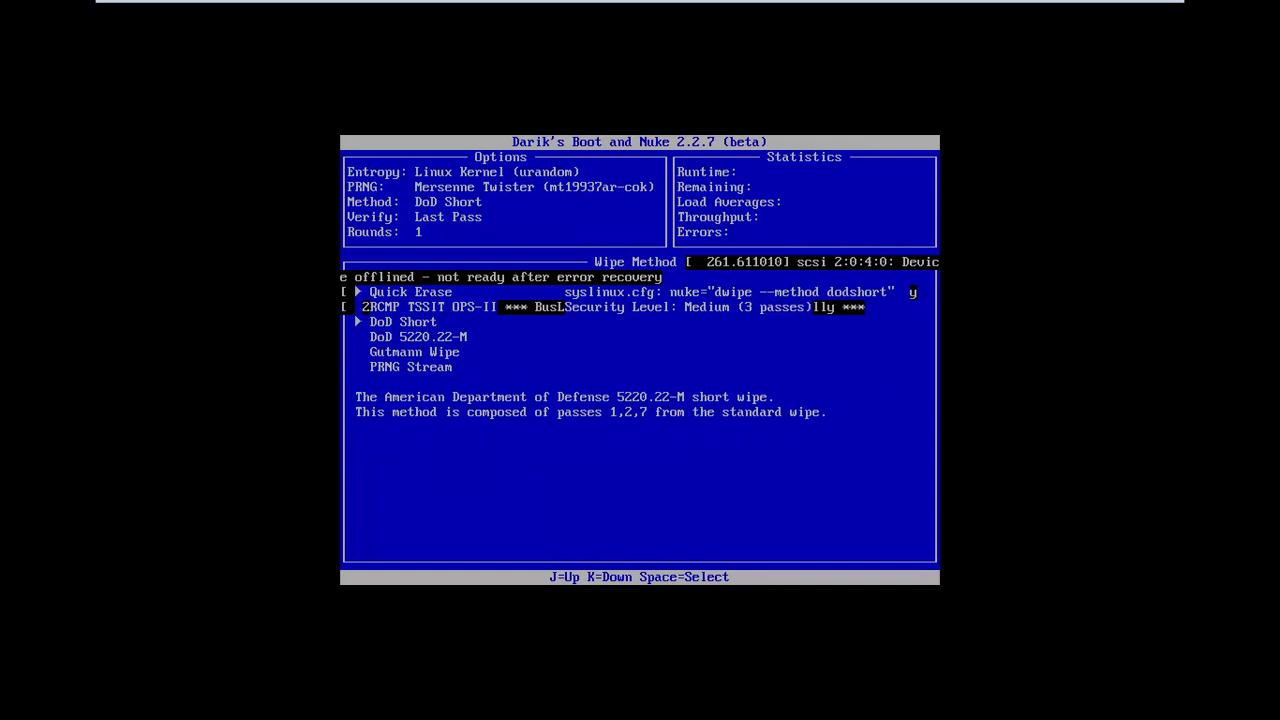
pyautogui.press('space')
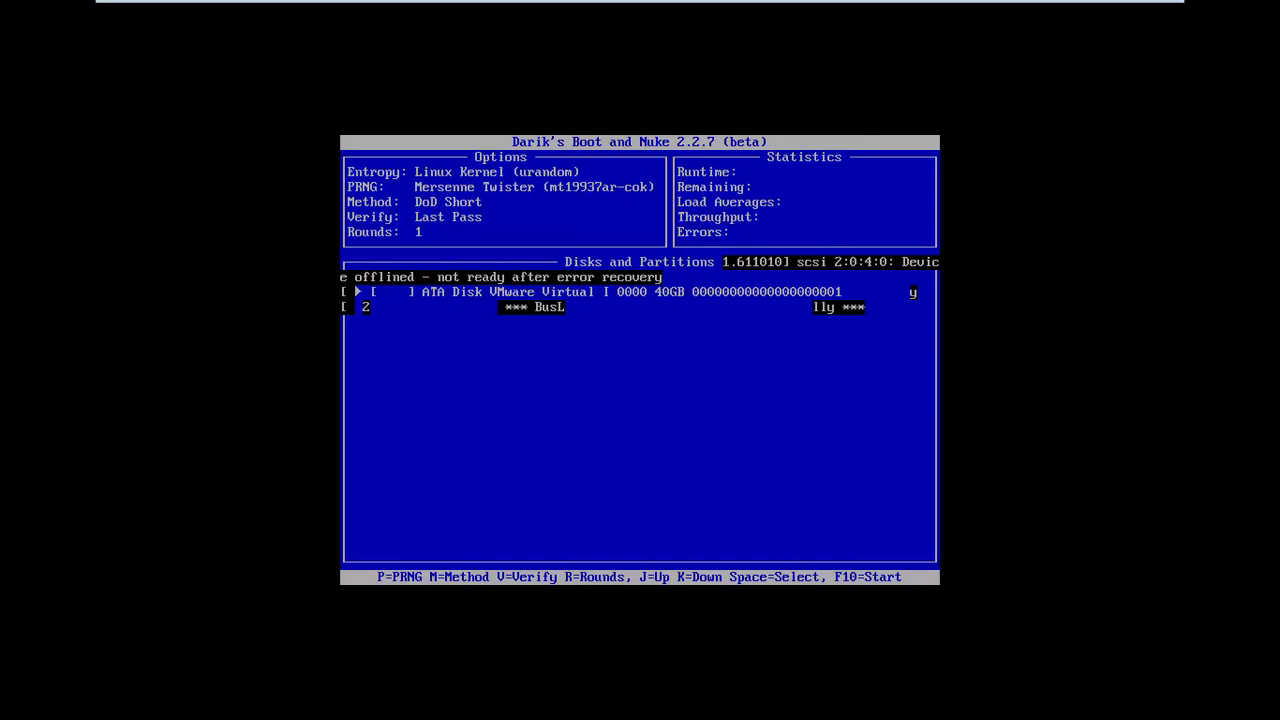
# Step: Mark the 40GB VMware disk for wiping, start the DoD Short wipe, and leave full-screen view
pyautogui.press('space')
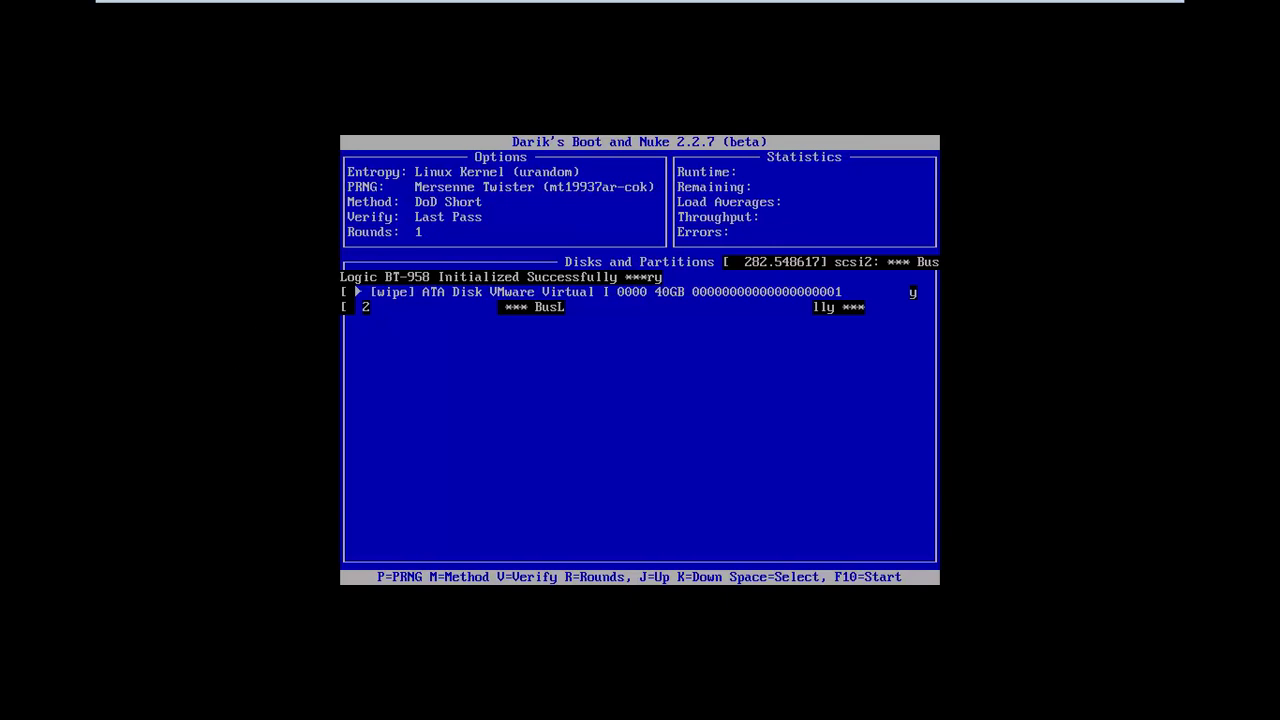
pyautogui.press('F10')
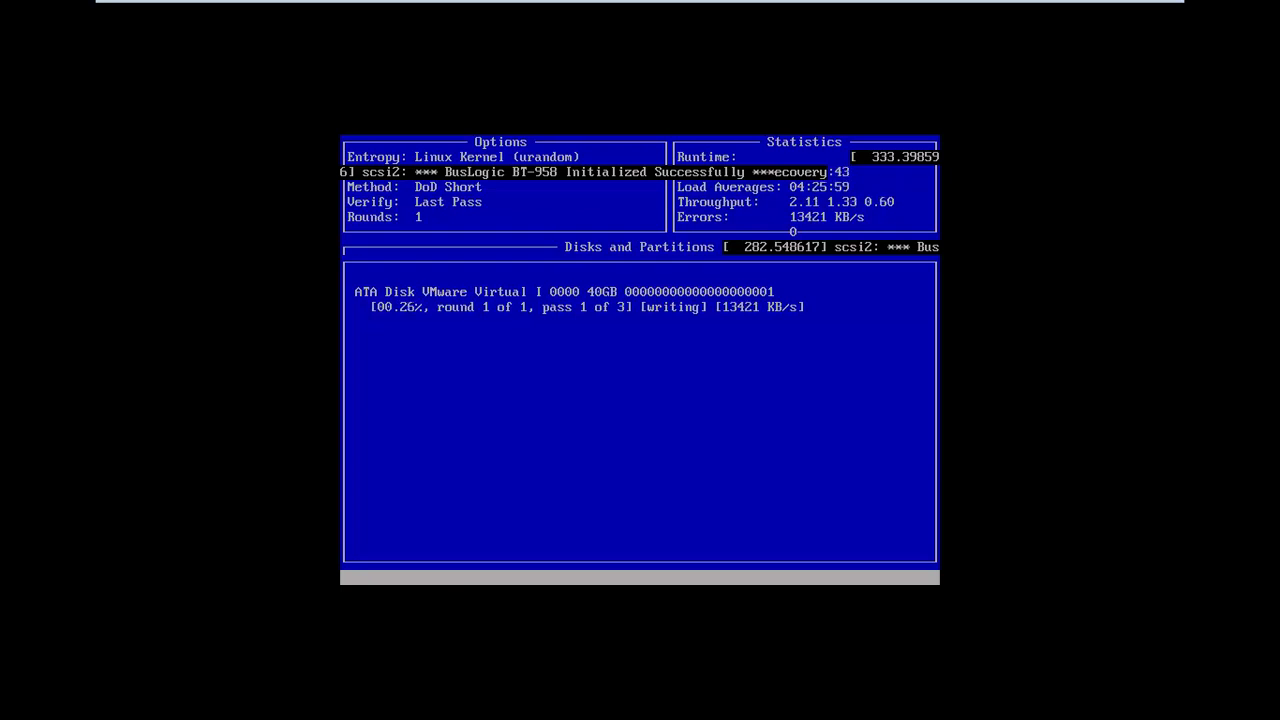
pyautogui.moveTo(394, 6)
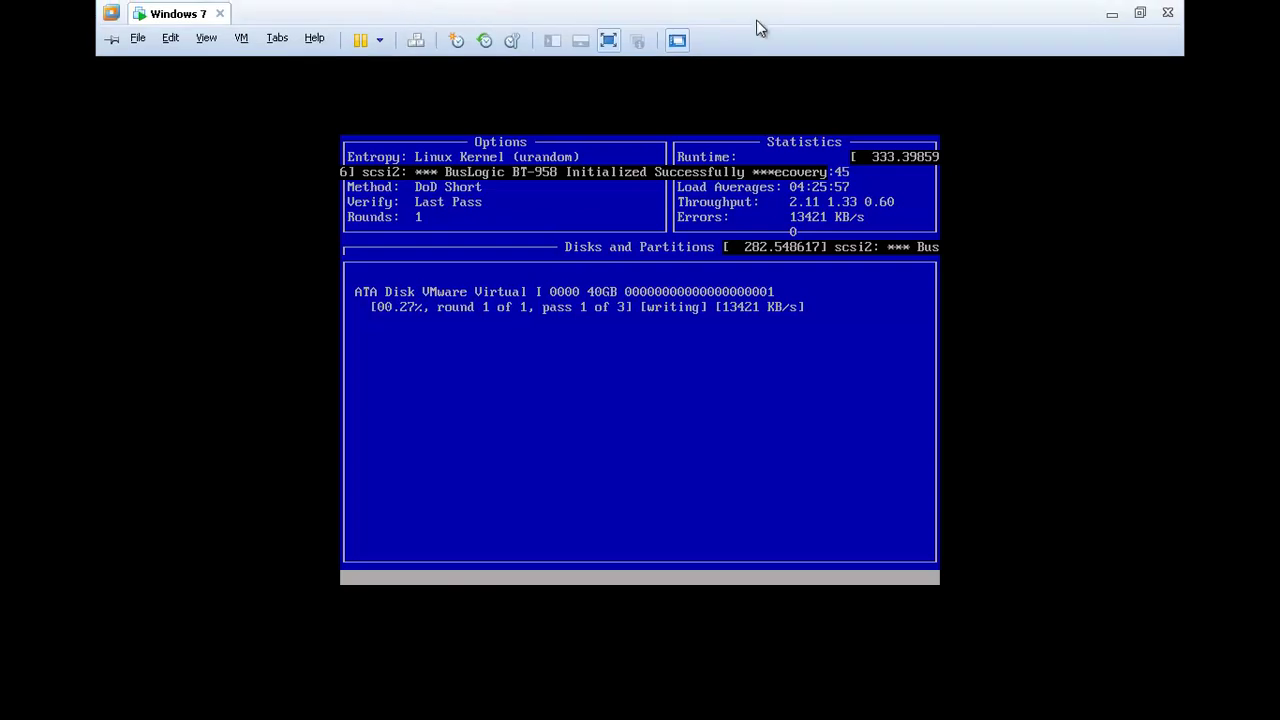
pyautogui.click(1141, 14)
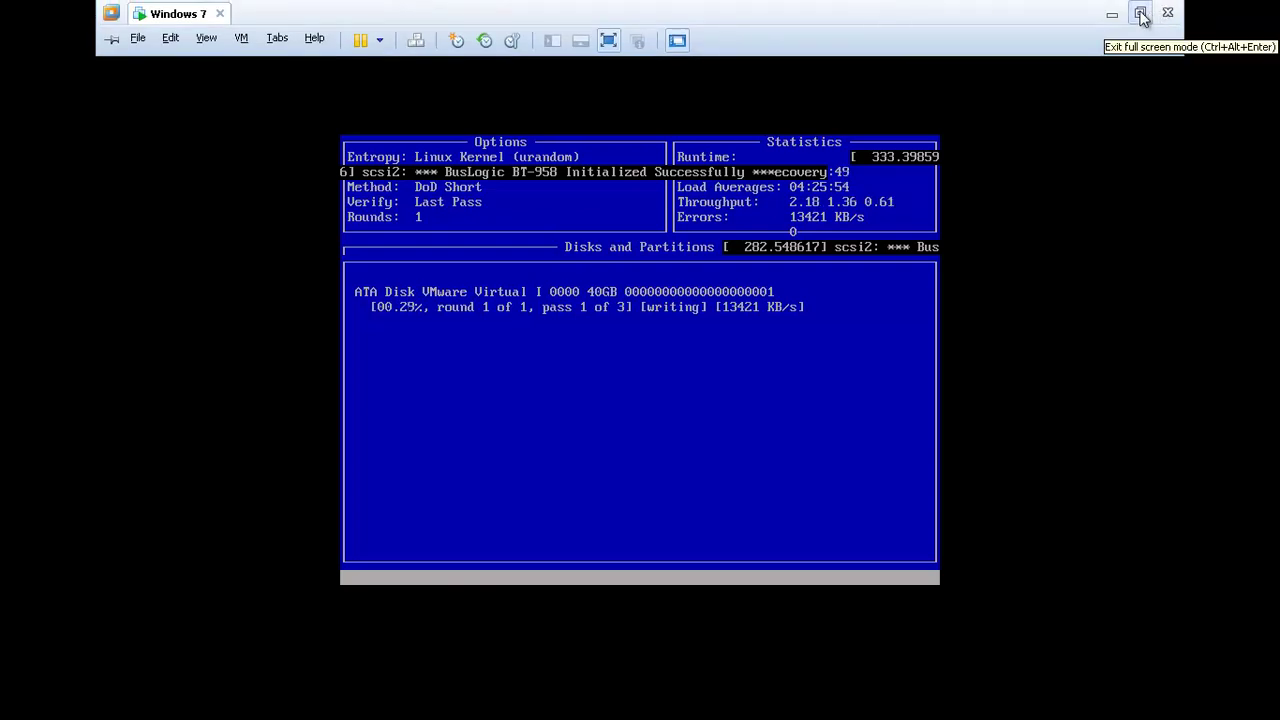